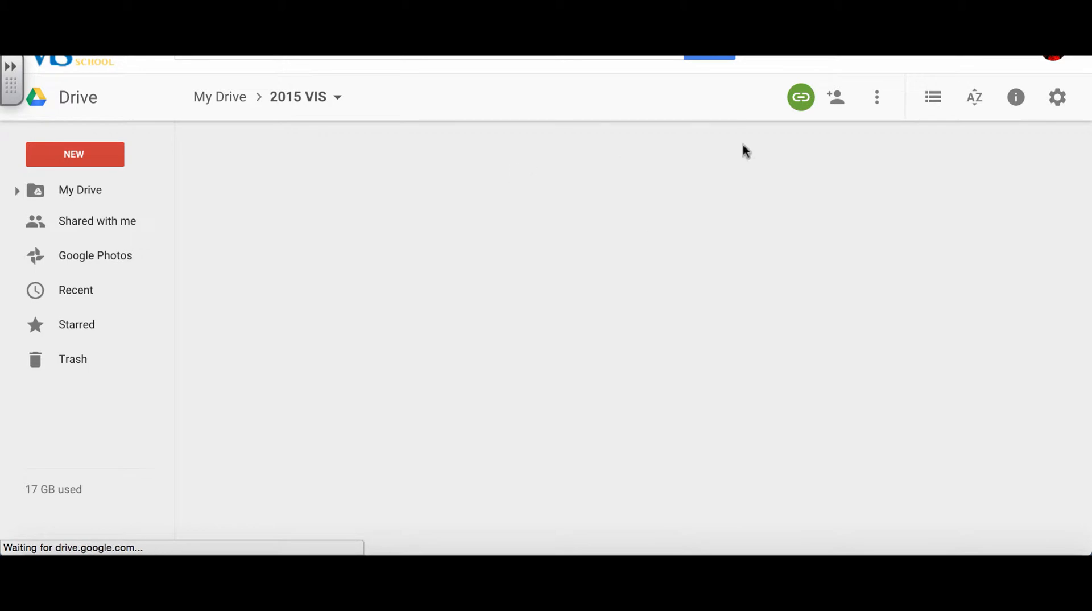
Open the JIT folder inside eCoach Resources in Google Drive.
left_click(483, 162)
double_click(483, 162)
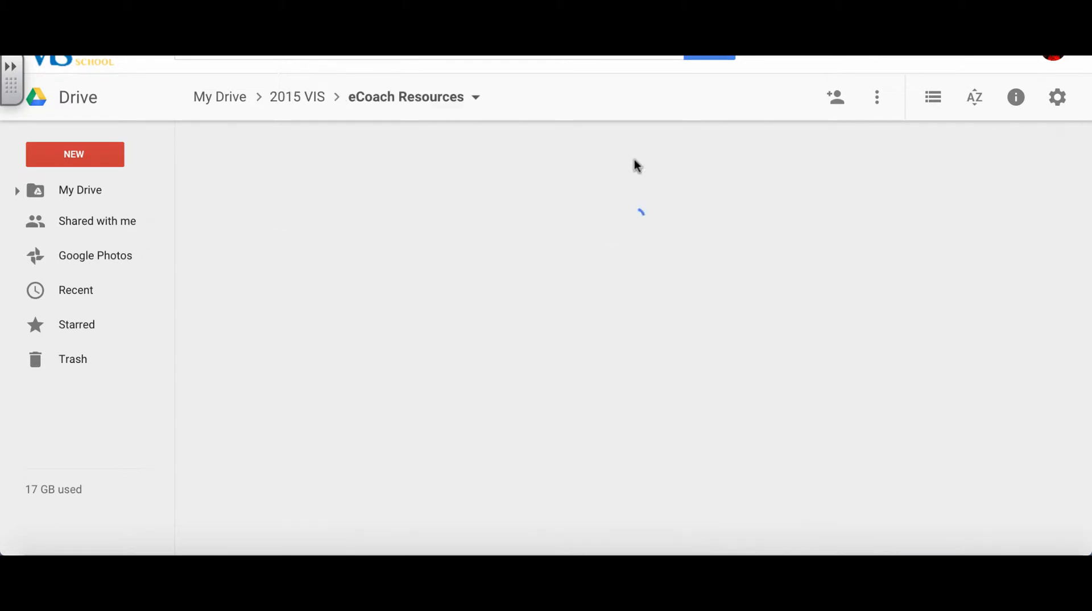
left_click(785, 162)
double_click(785, 162)
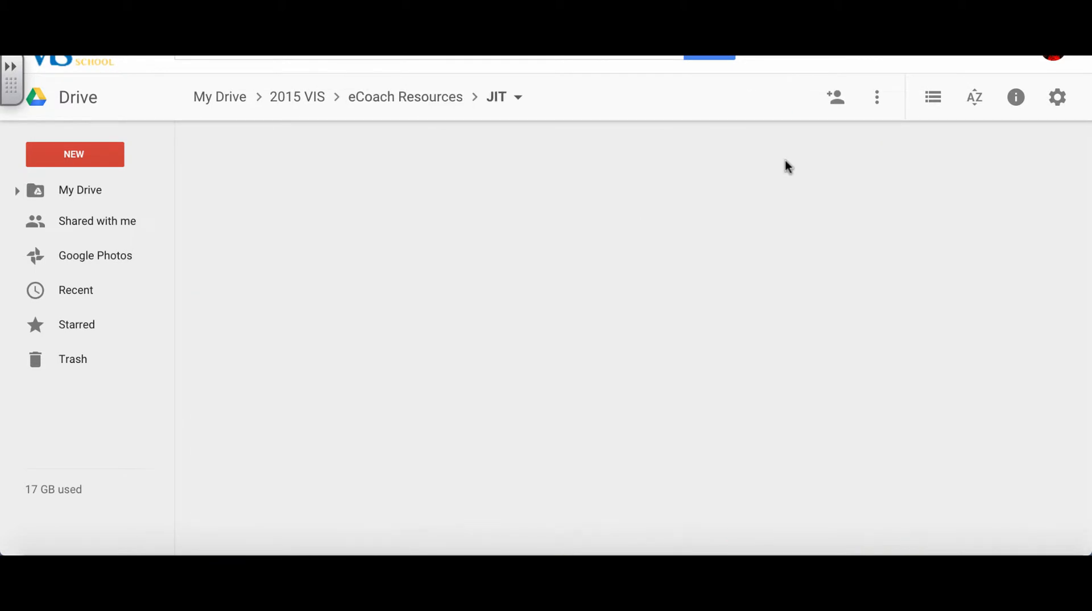
Create a new Google Form in the JIT folder via NEW > More.
left_click(75, 158)
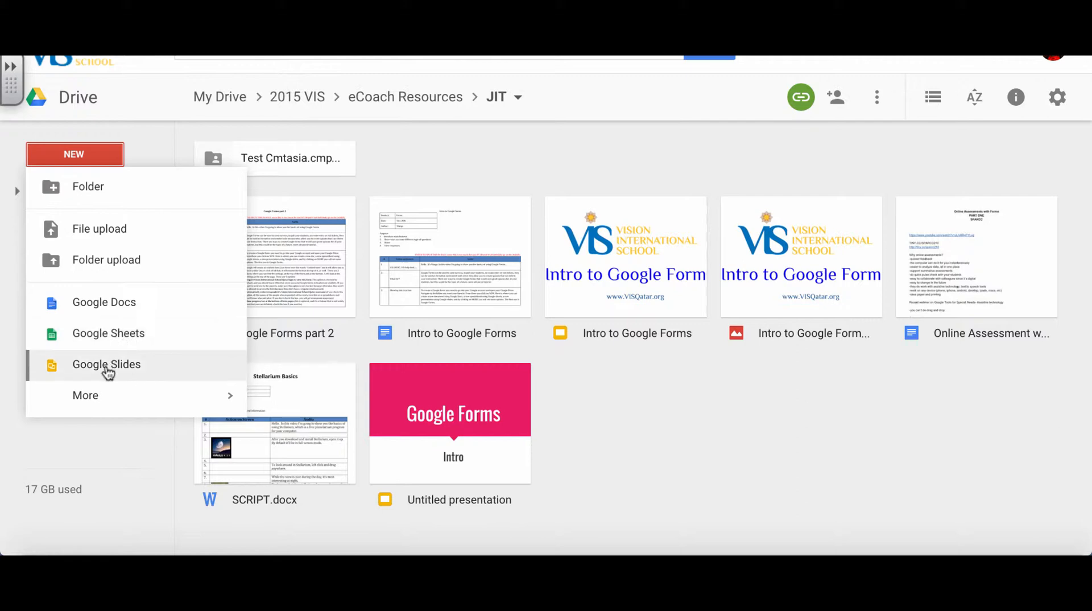
mouse_move(110, 405)
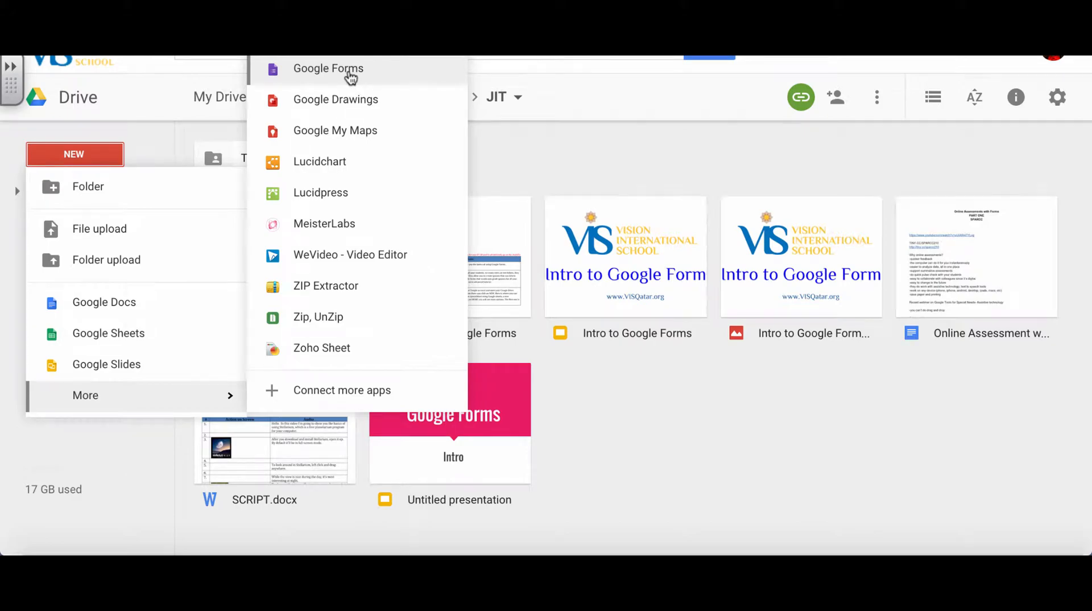
left_click(348, 70)
Confirm the shared-folder prompt and rename 'Untitled form' to 'Polygons'.
left_click(720, 332)
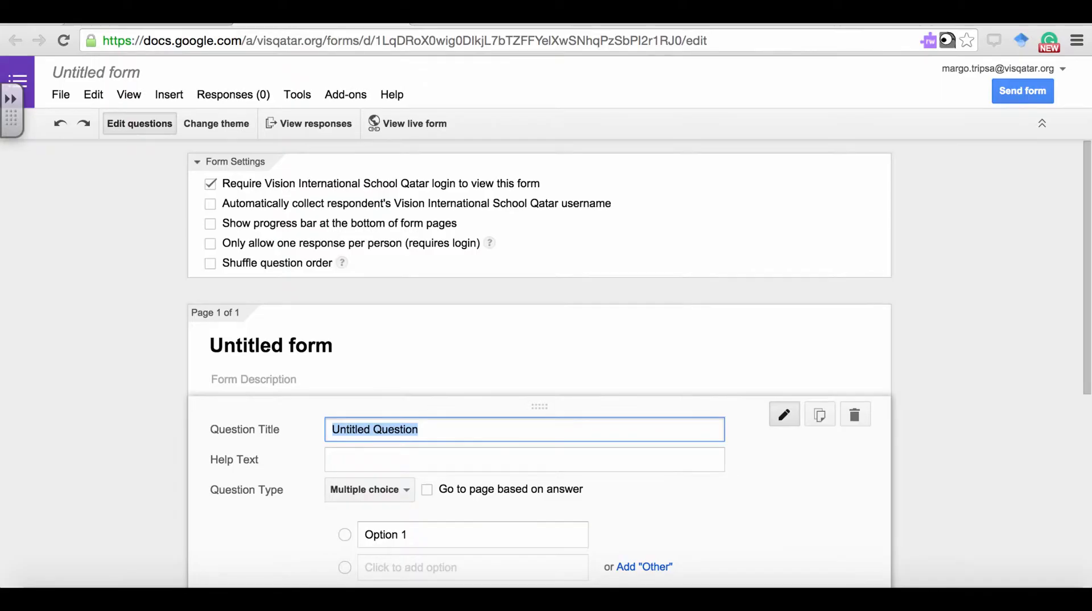
left_click(371, 343)
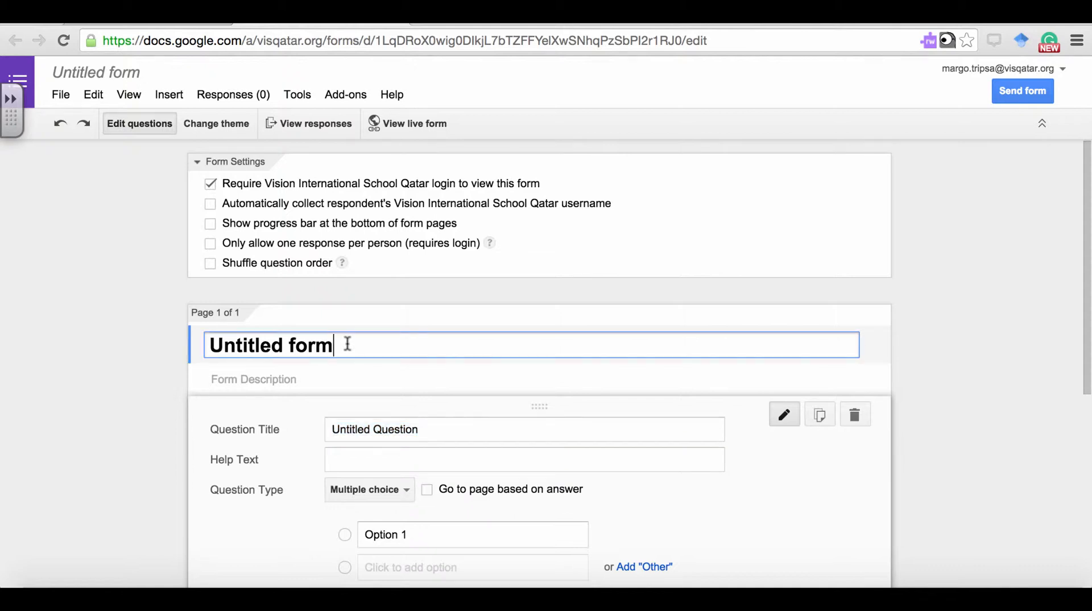
left_click_drag(341, 343, 209, 343)
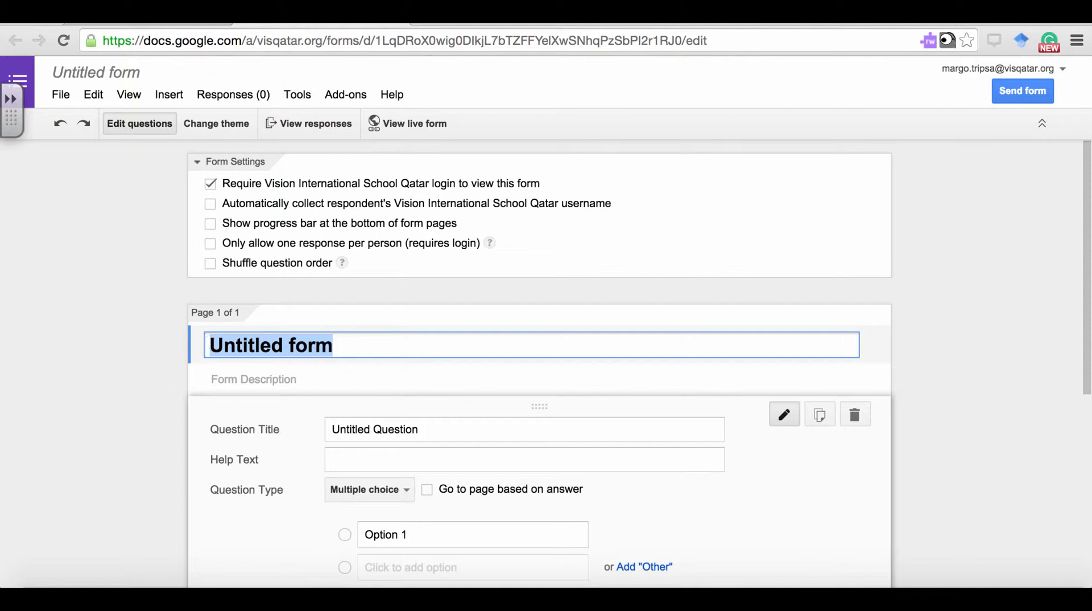
type("Polygons")
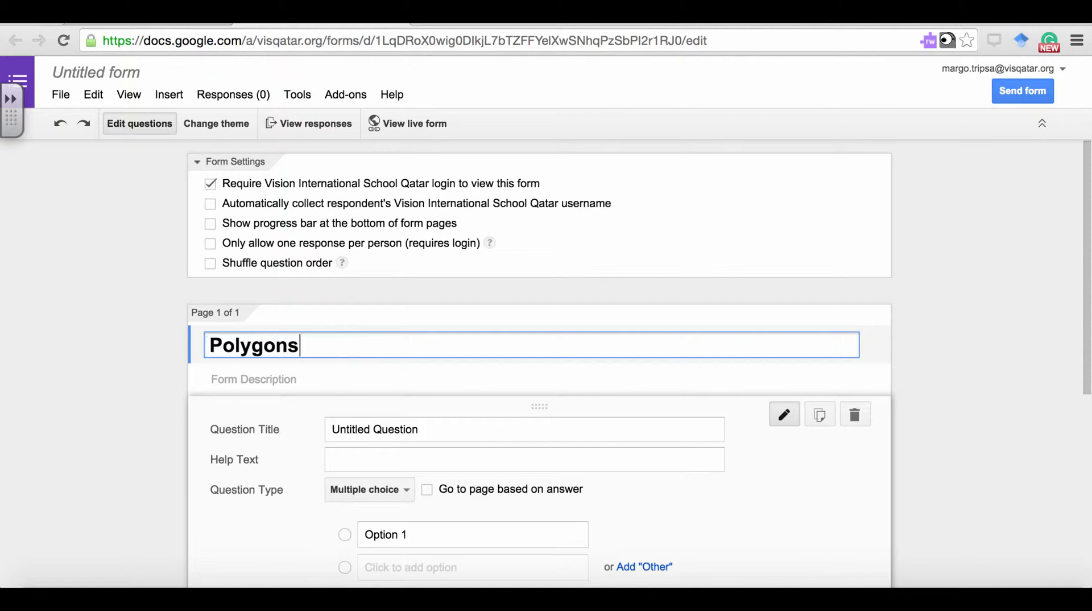
left_click(149, 296)
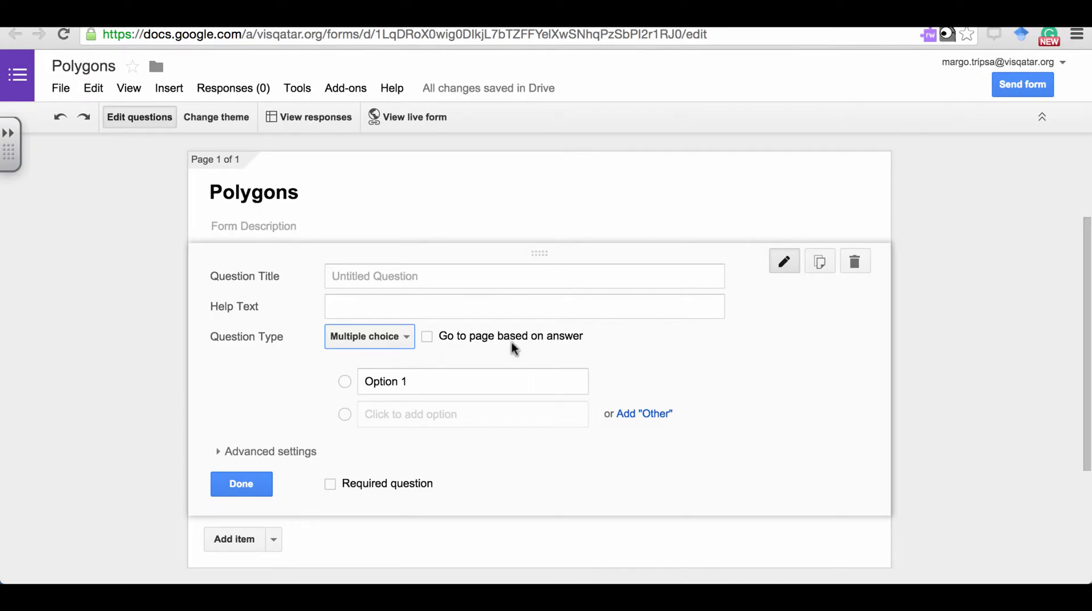
Change the first question to Text and paste the closed-plane-figure wording as its title.
left_click(409, 343)
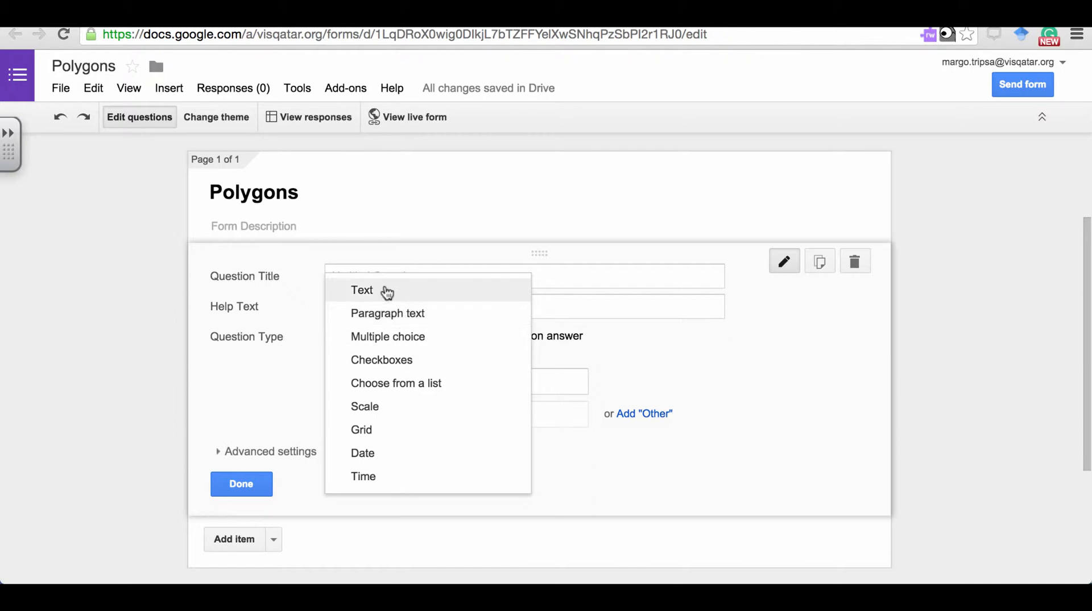
left_click(384, 289)
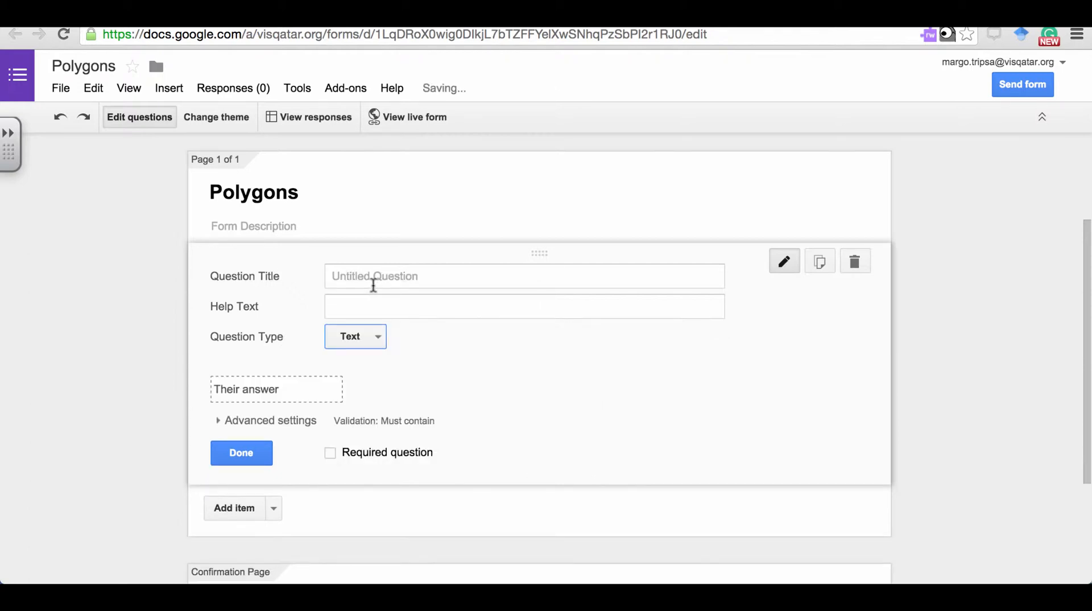
left_click(373, 278)
key("ctrl+v")
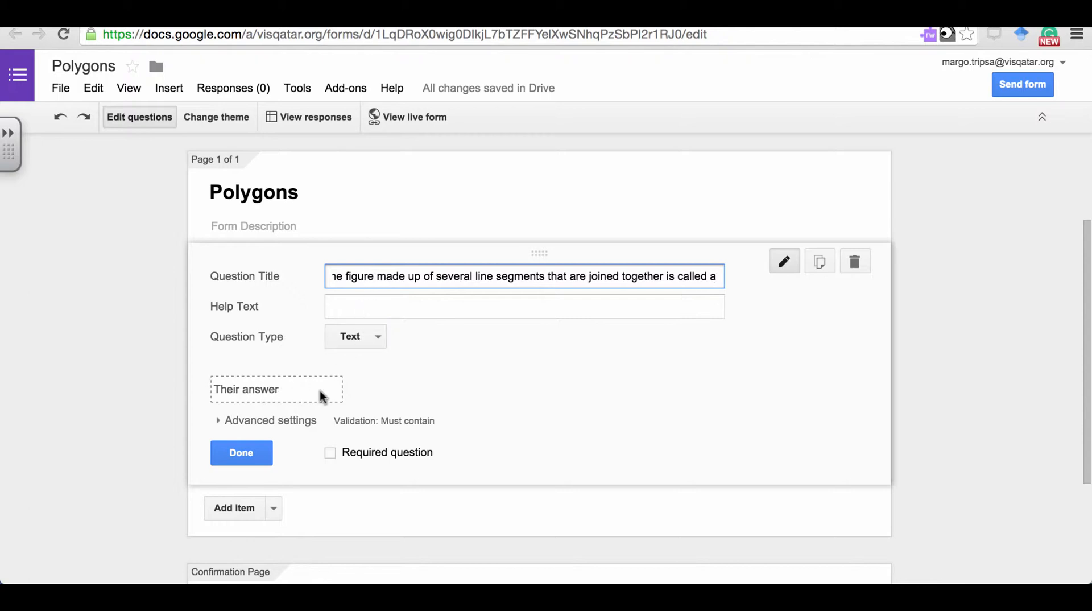
Mark the question as required and finish editing it with Done.
left_click(310, 420)
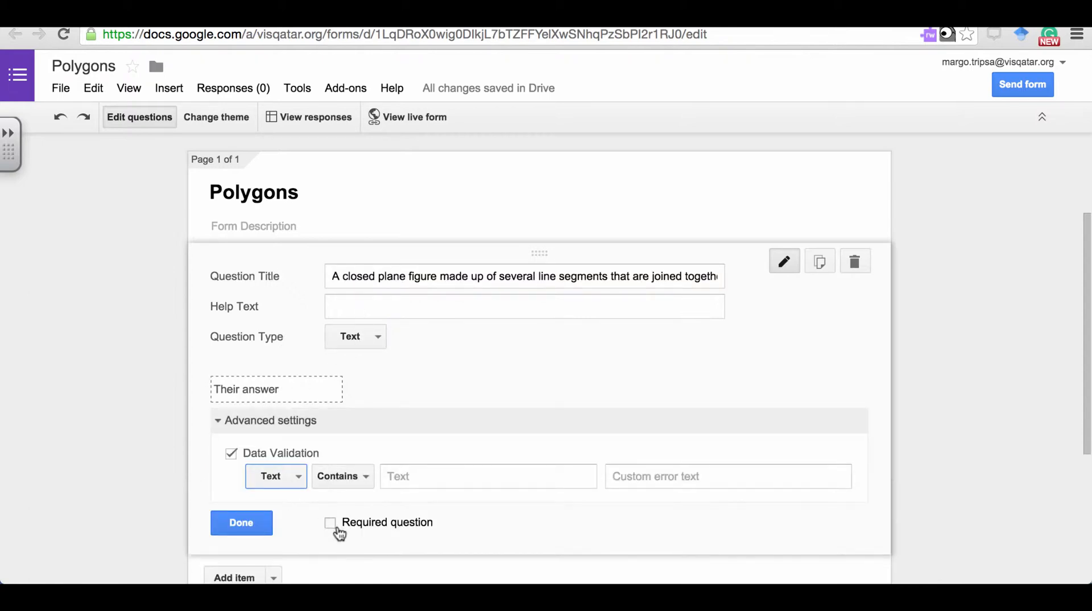
left_click(331, 524)
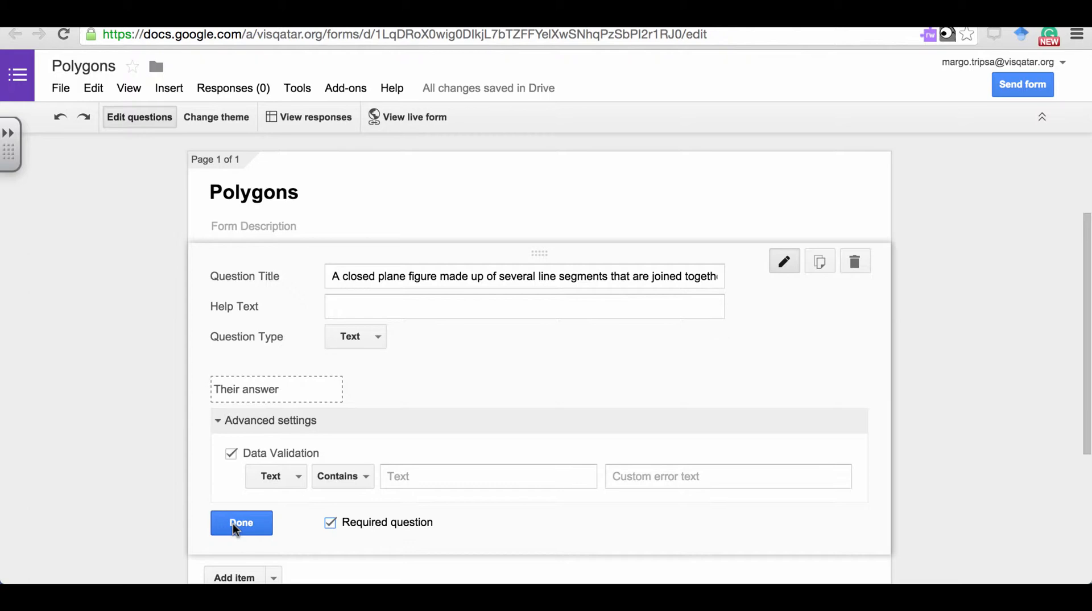
left_click(236, 528)
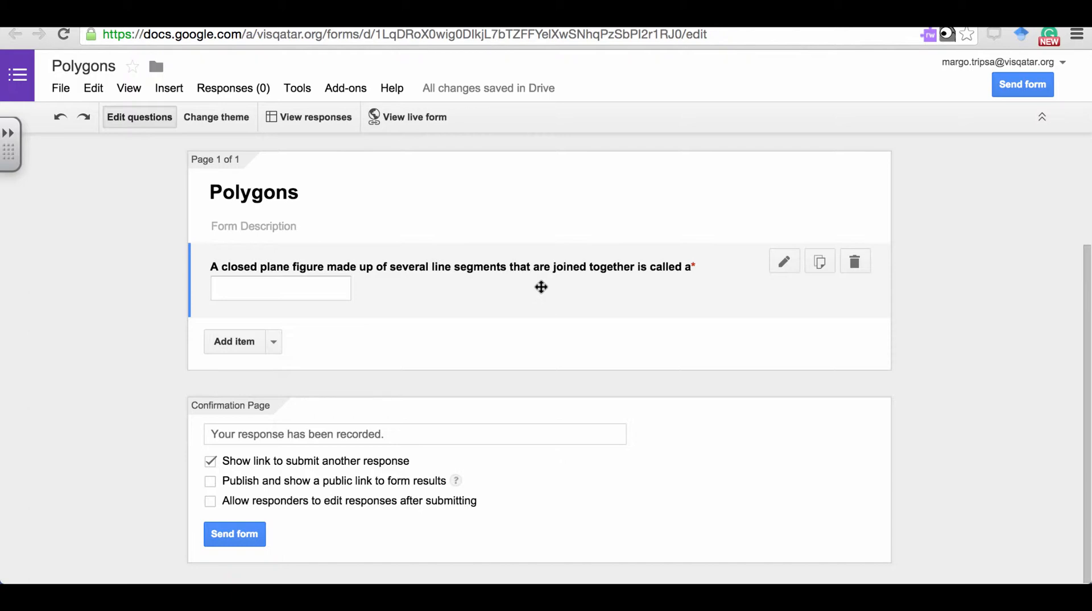
left_click(541, 286)
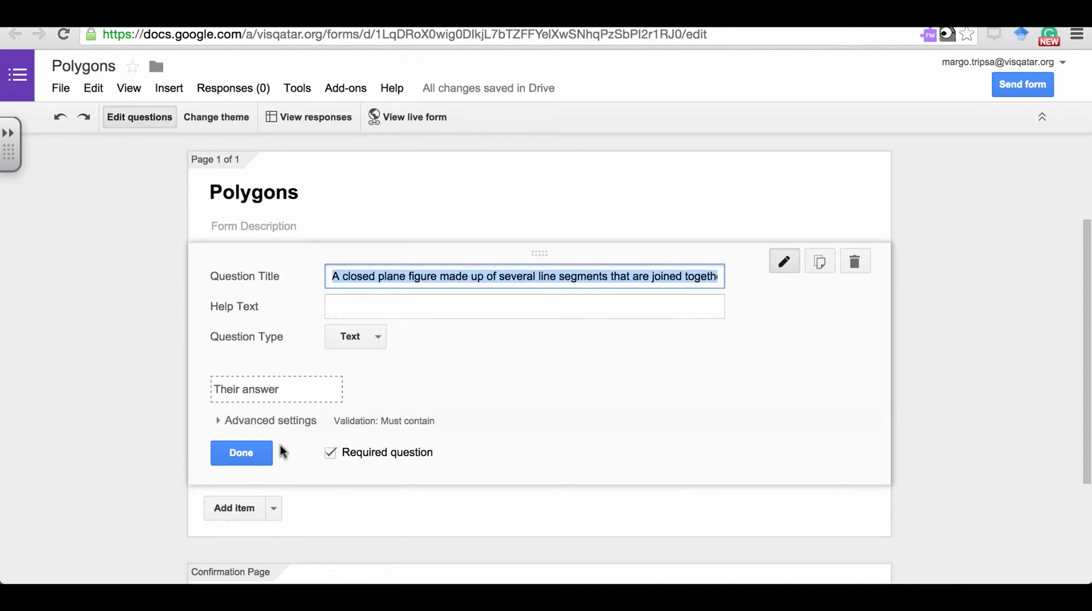
left_click(235, 452)
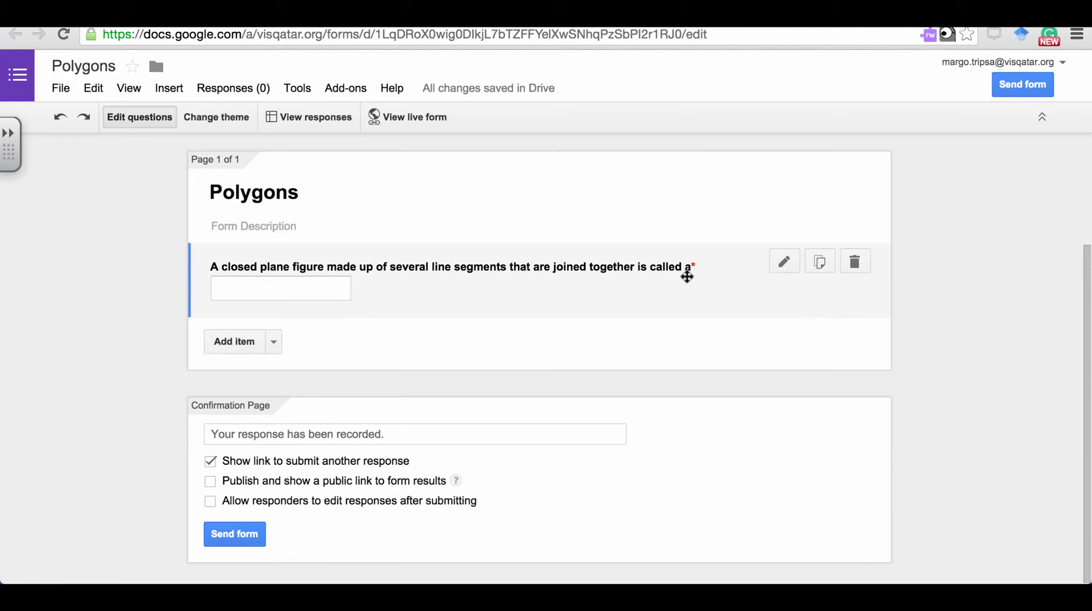
left_click(784, 262)
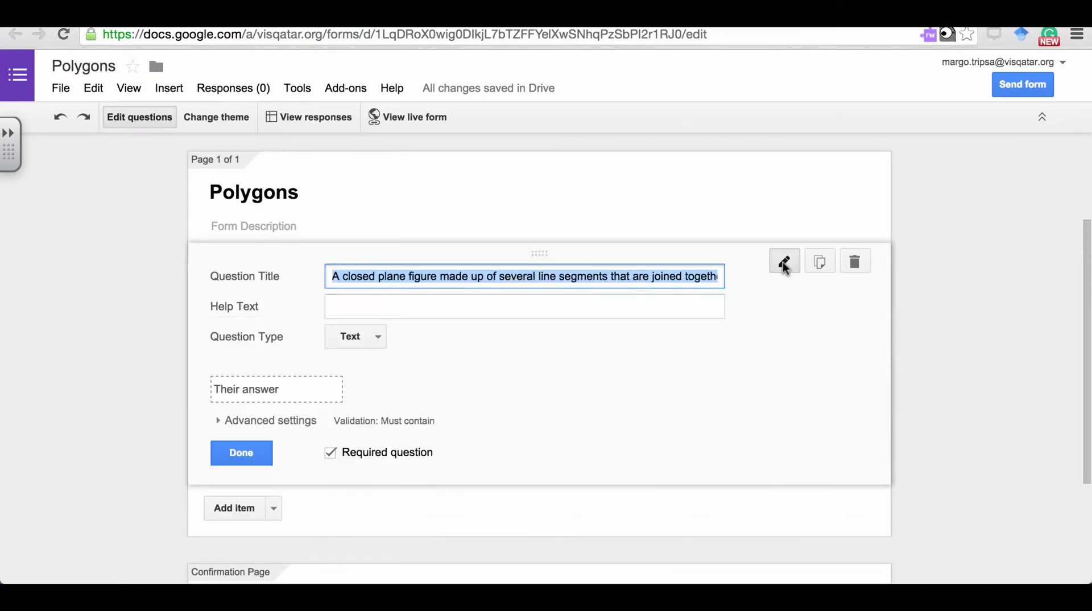
left_click(241, 453)
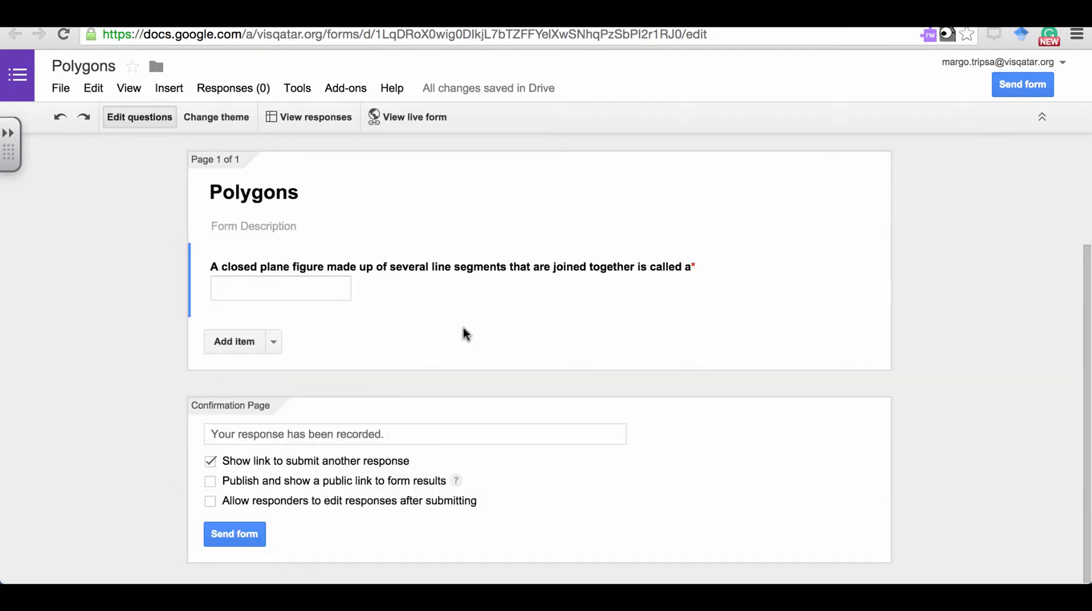
Expand the Add item dropdown to show the available question types.
left_click(170, 92)
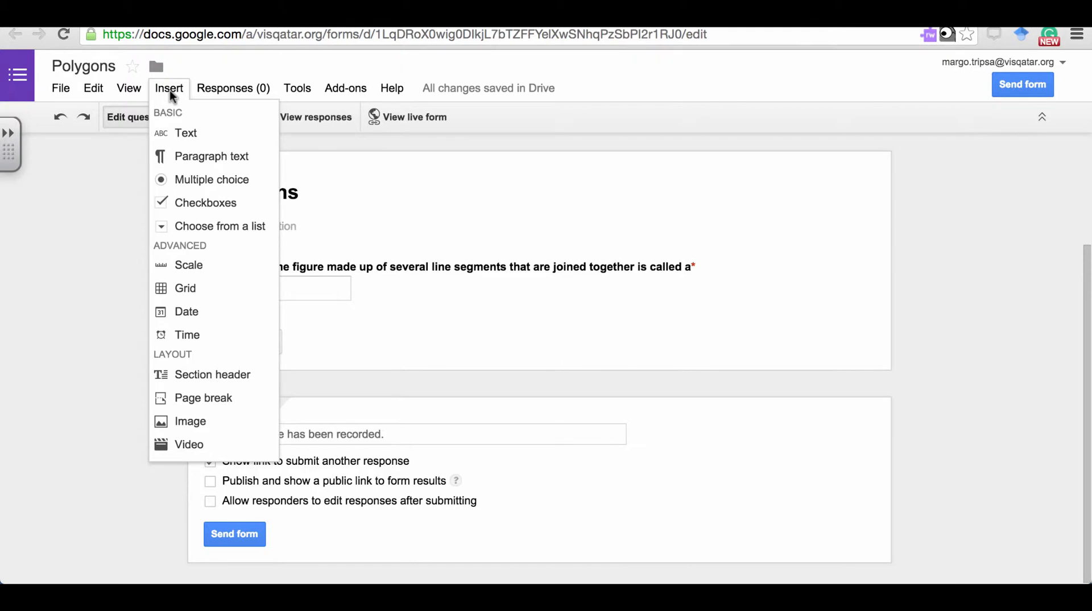
left_click(453, 341)
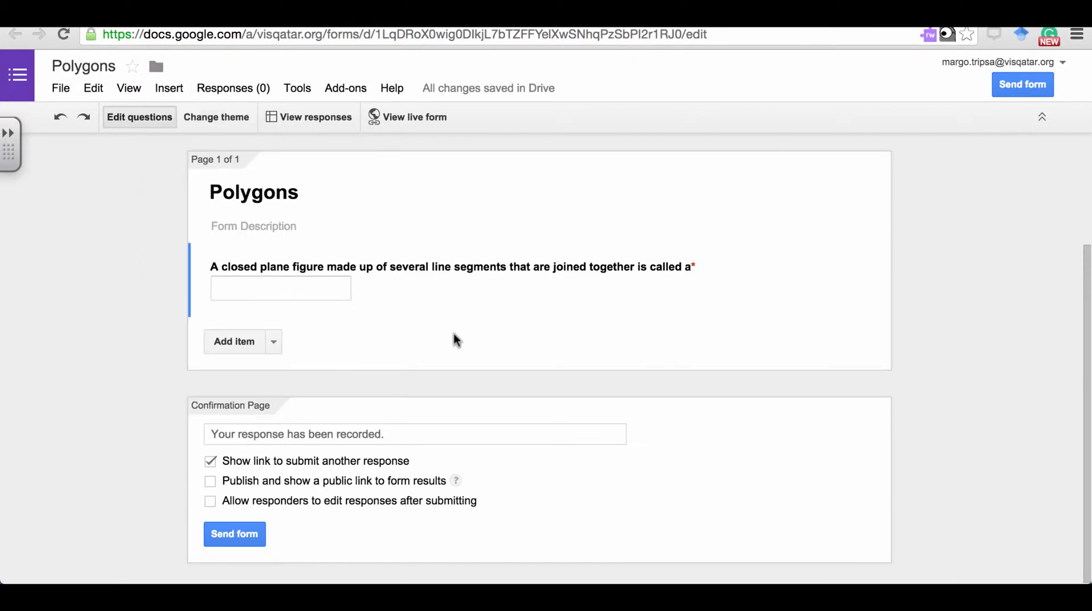
left_click(274, 343)
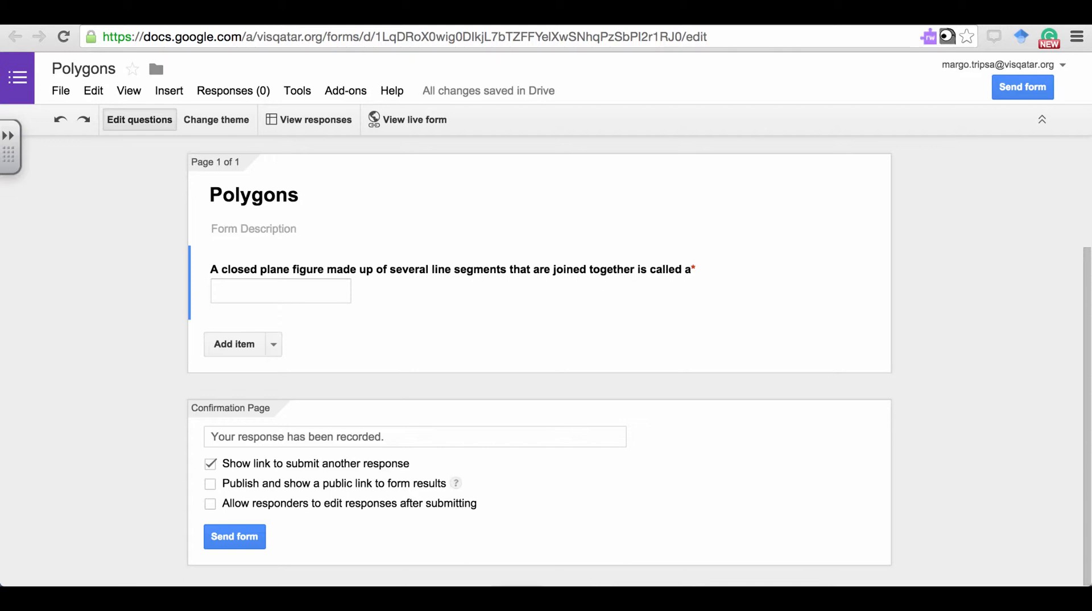
left_click(277, 344)
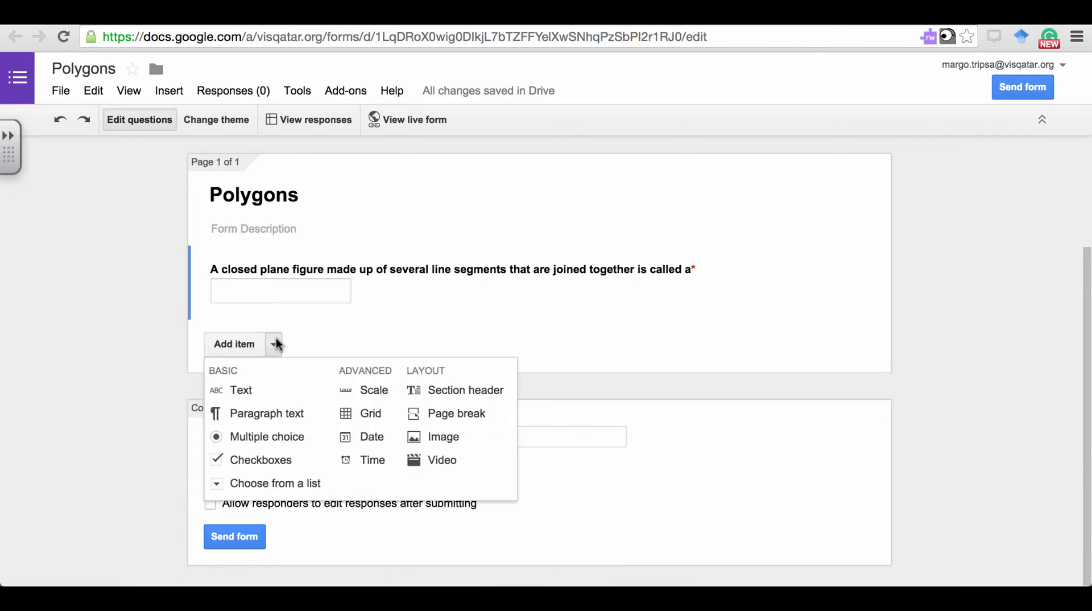
Add a second question and set its type to Multiple choice.
left_click(257, 414)
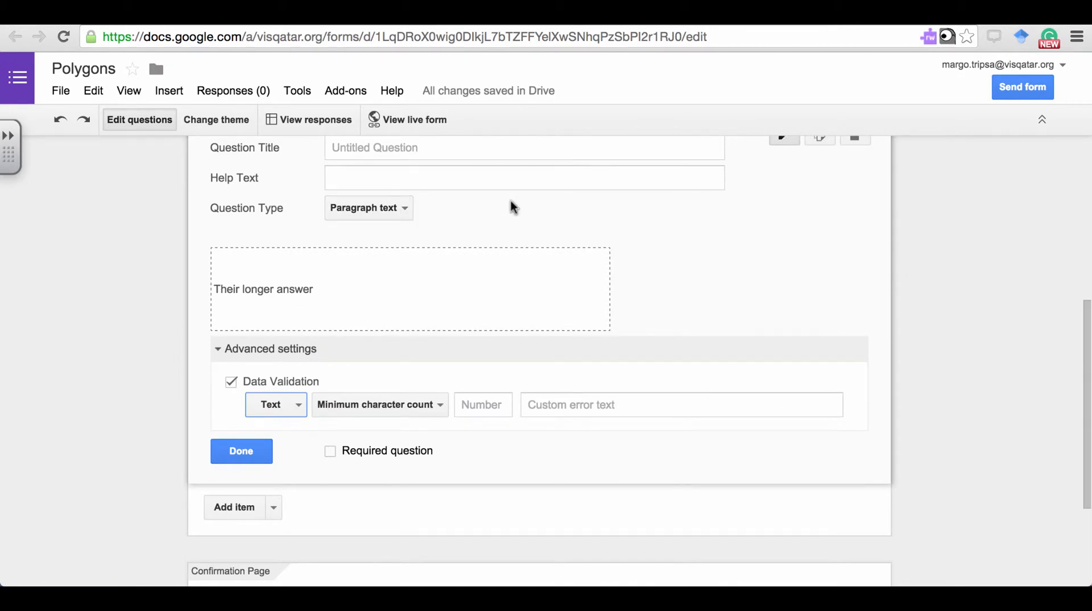
scroll(515, 205, "up", 1)
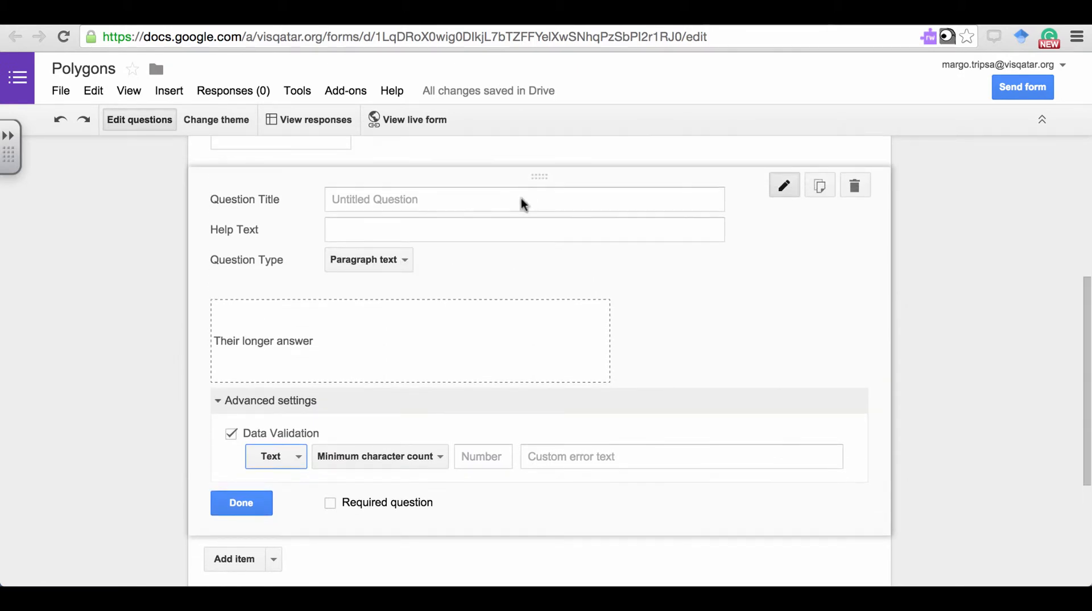
left_click(231, 433)
left_click(383, 265)
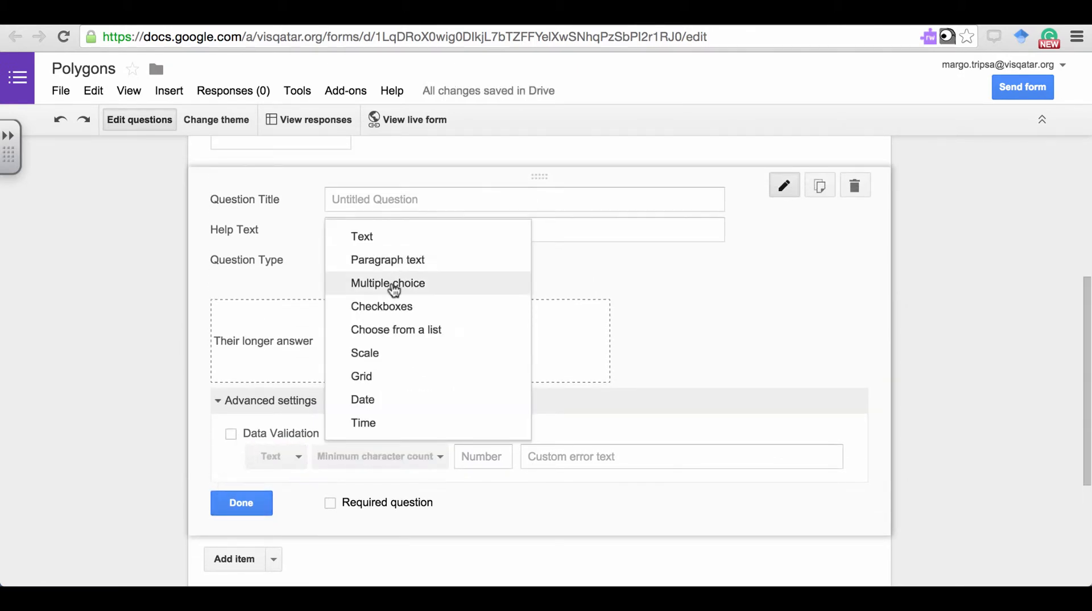
left_click(394, 287)
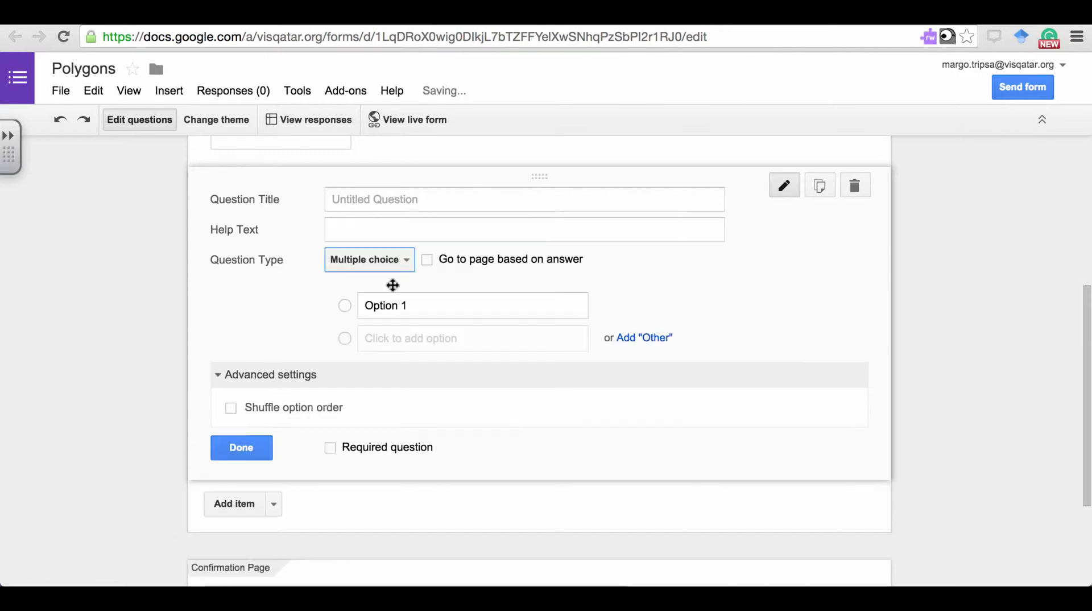
Select the pentagon-sides question sentence in Notes.
left_click(476, 196)
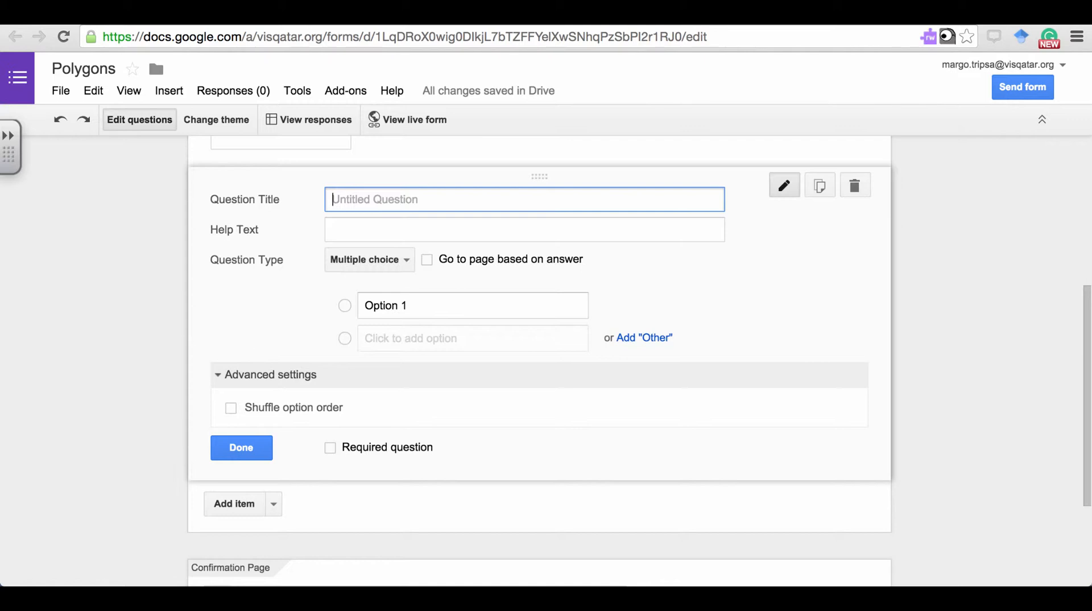
key("super+Tab")
left_click_drag(563, 179, 383, 173)
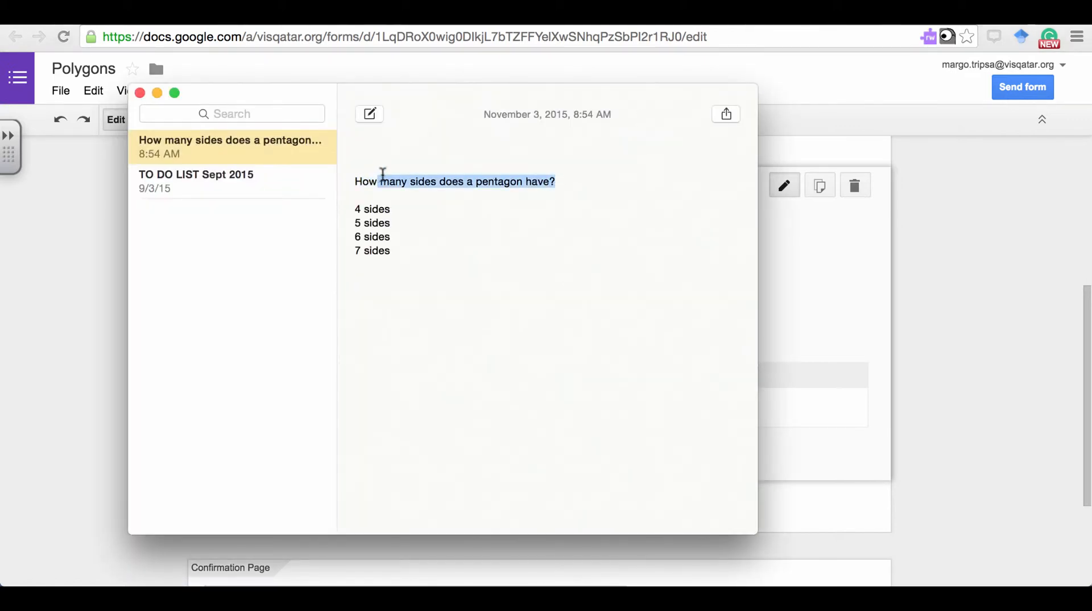
Paste 'How many sides does a pentagon have?' from Notes as the question title.
left_click(602, 224)
left_click_drag(570, 180, 353, 178)
key("ctrl+c")
left_click(139, 92)
left_click(383, 199)
key("ctrl+v")
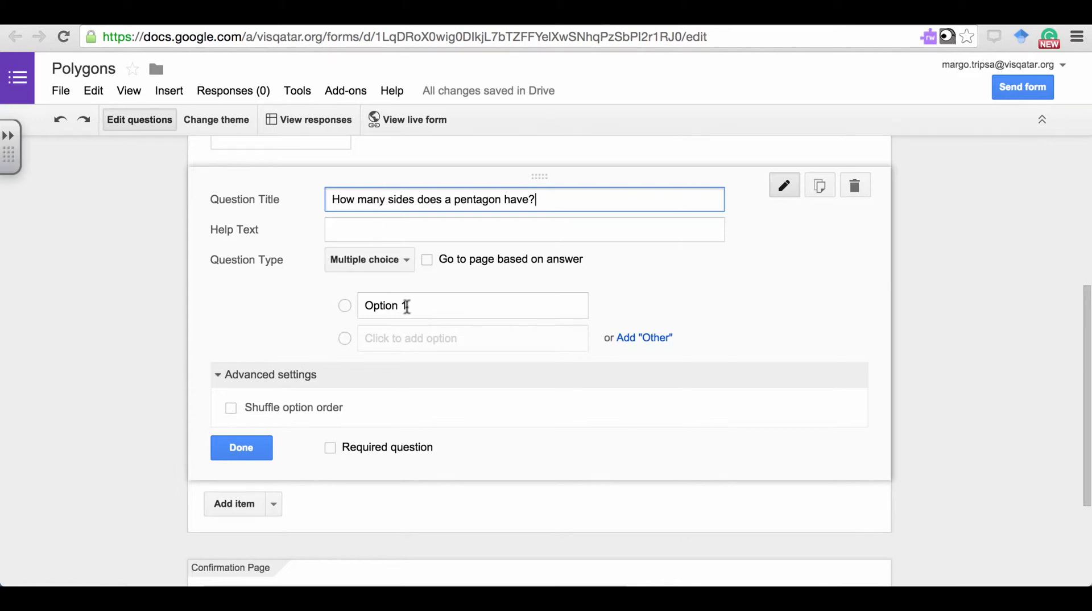
Type answer options 4 sides, 5 sides, 6 sides and 7 sides.
left_click(405, 306)
key("BackSpace")
type("sides")
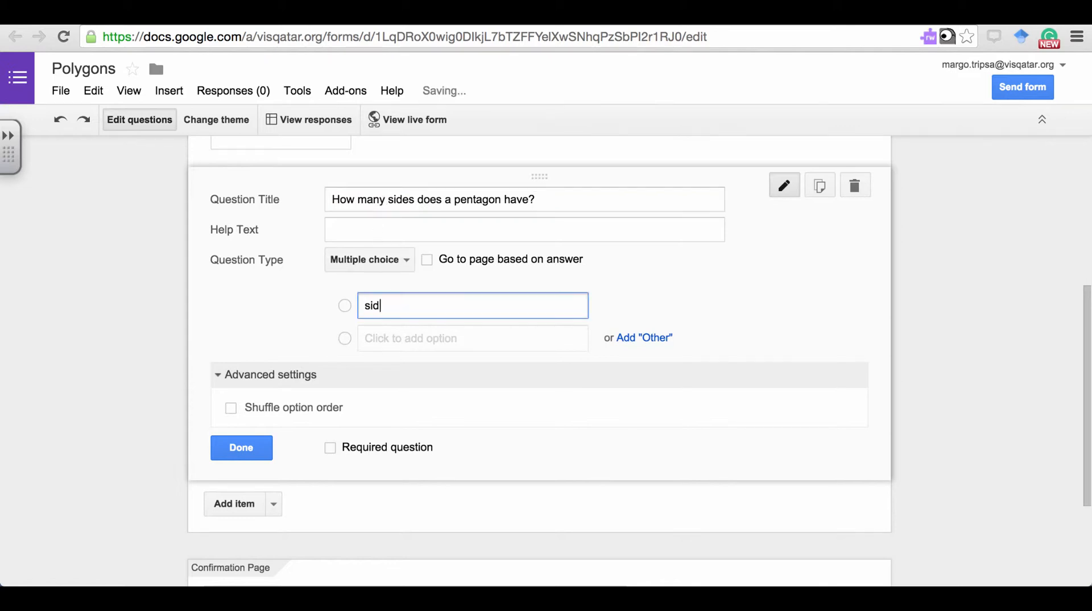
key("BackSpace")
key("BackSpace")
key("BackSpace")
key("BackSpace")
key("BackSpace")
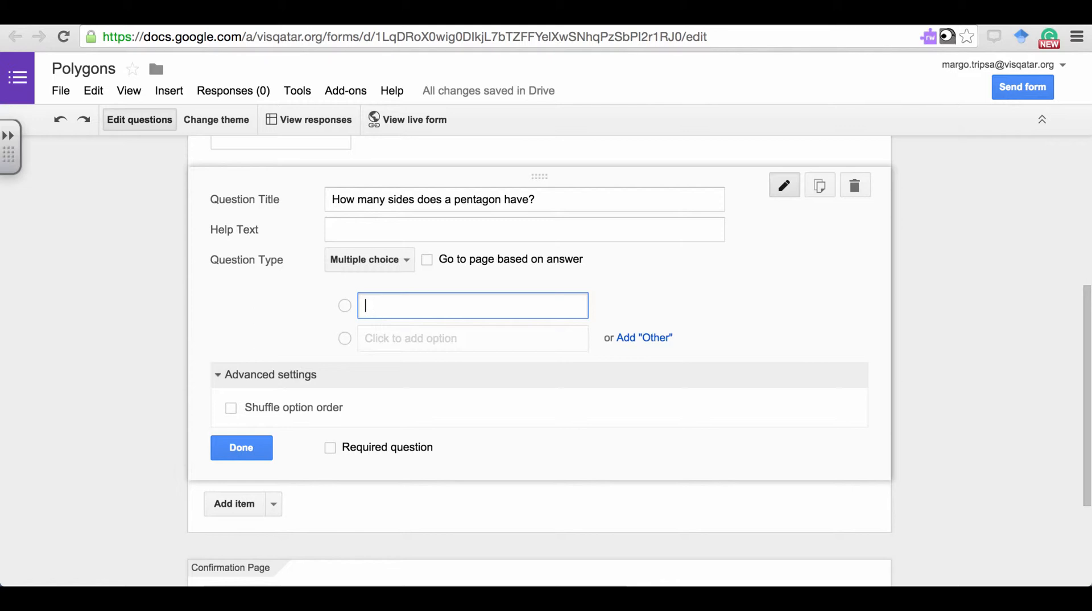
type("4 sides")
left_click(434, 338)
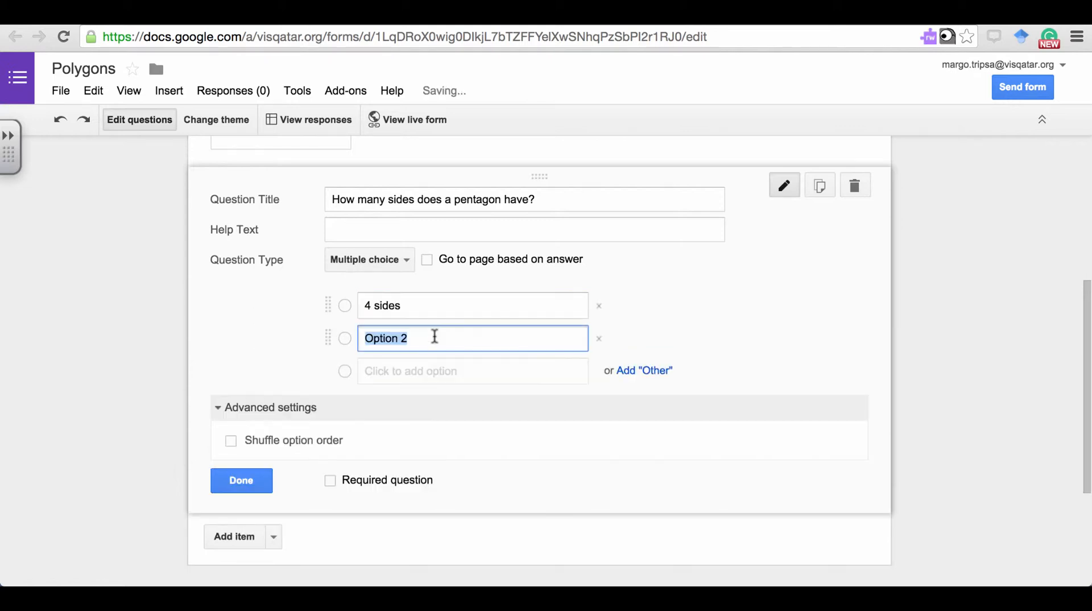
type("5 sides")
left_click(435, 373)
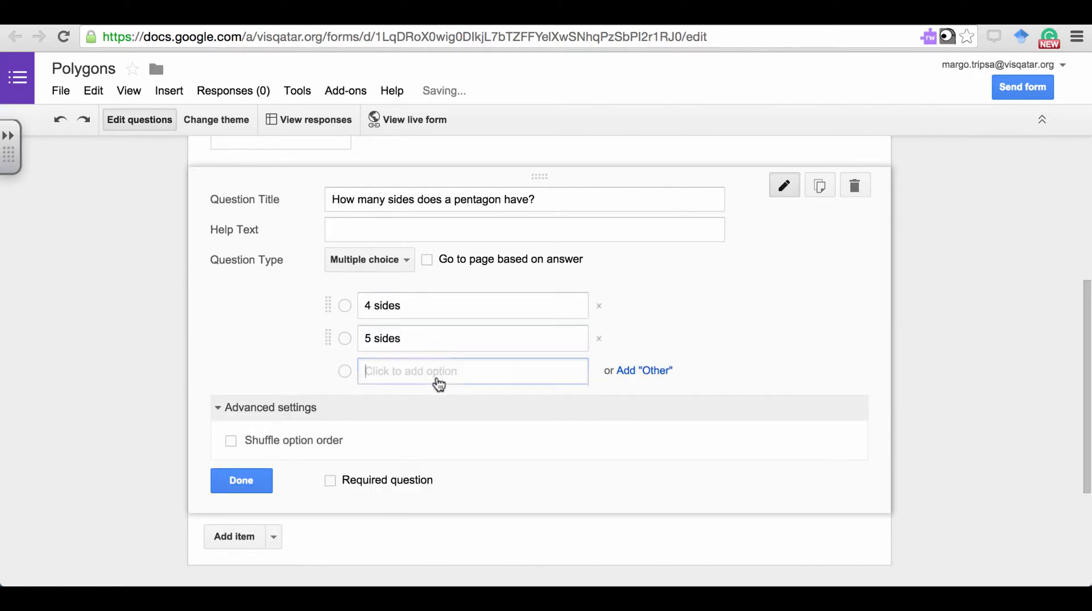
type("6 sides")
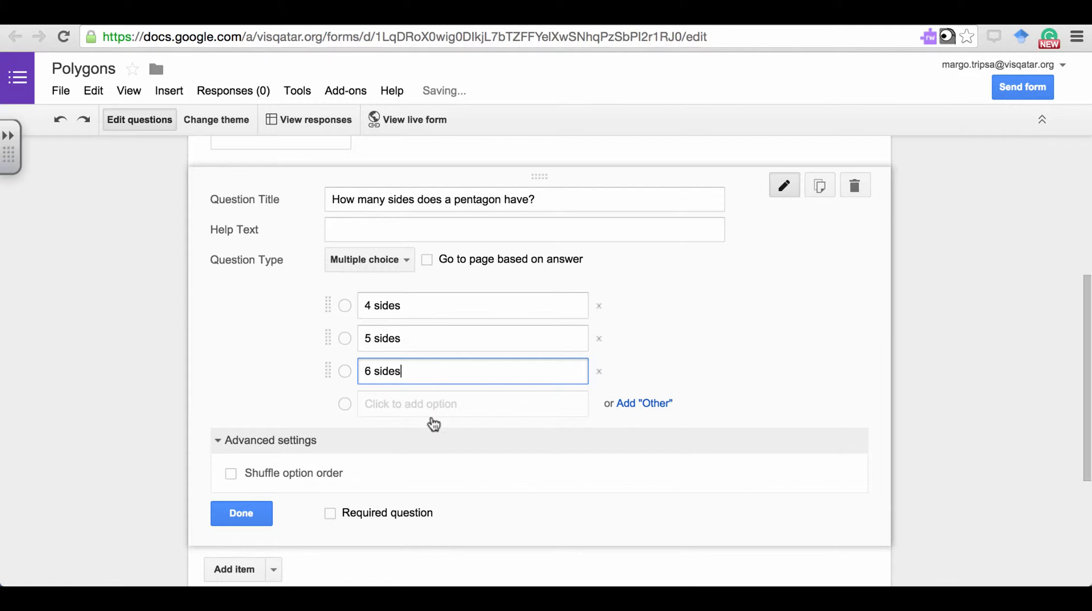
left_click(436, 407)
type("7 sides")
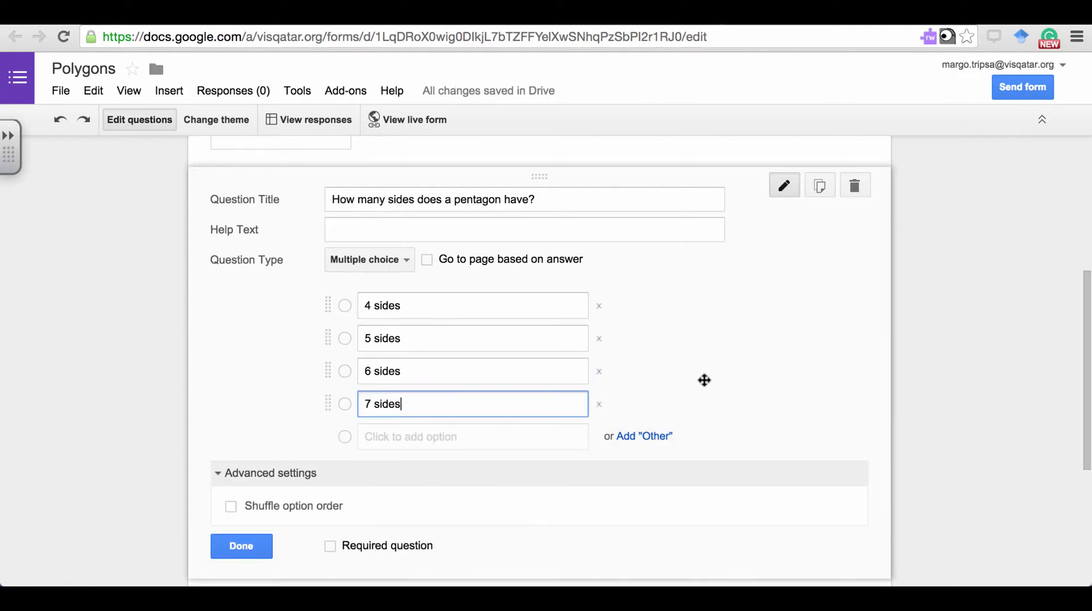
Remove the 7, 6 and 5 sides options and clear the first option.
left_click(599, 404)
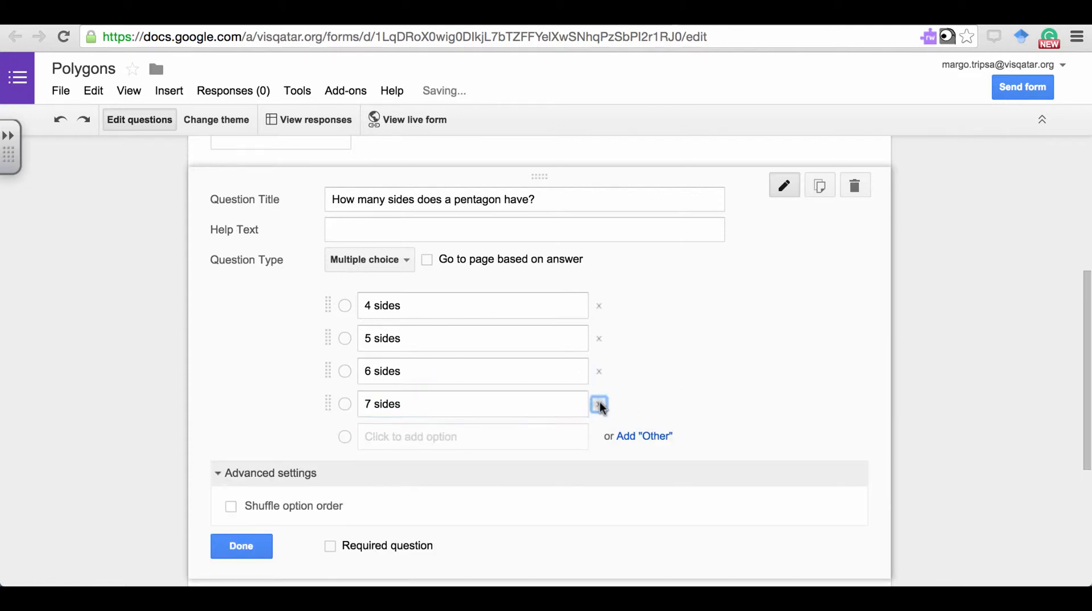
left_click(598, 371)
left_click(601, 343)
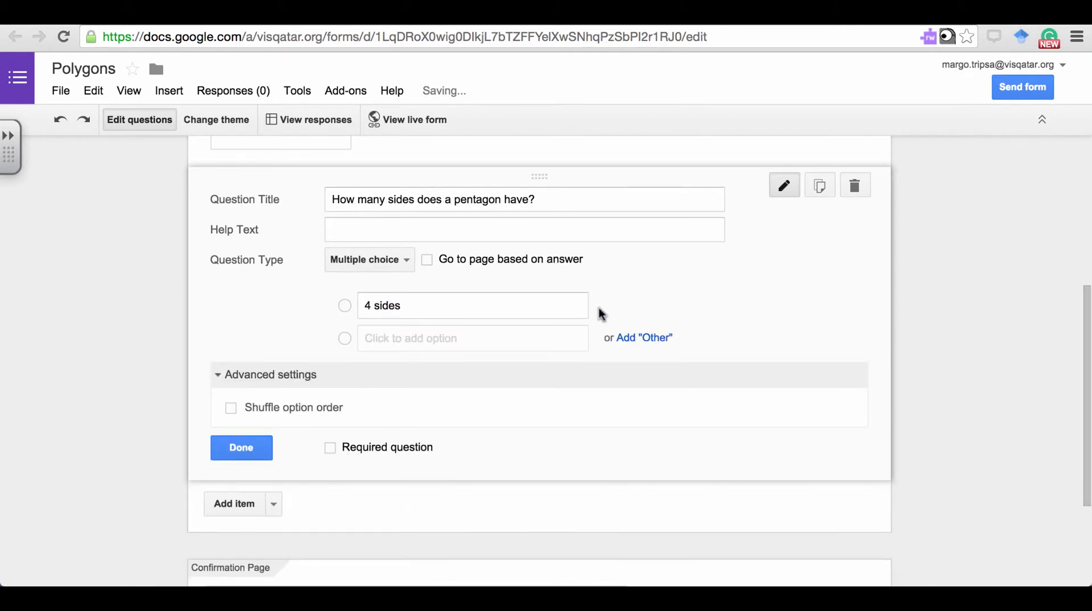
left_click(458, 304)
key("BackSpace")
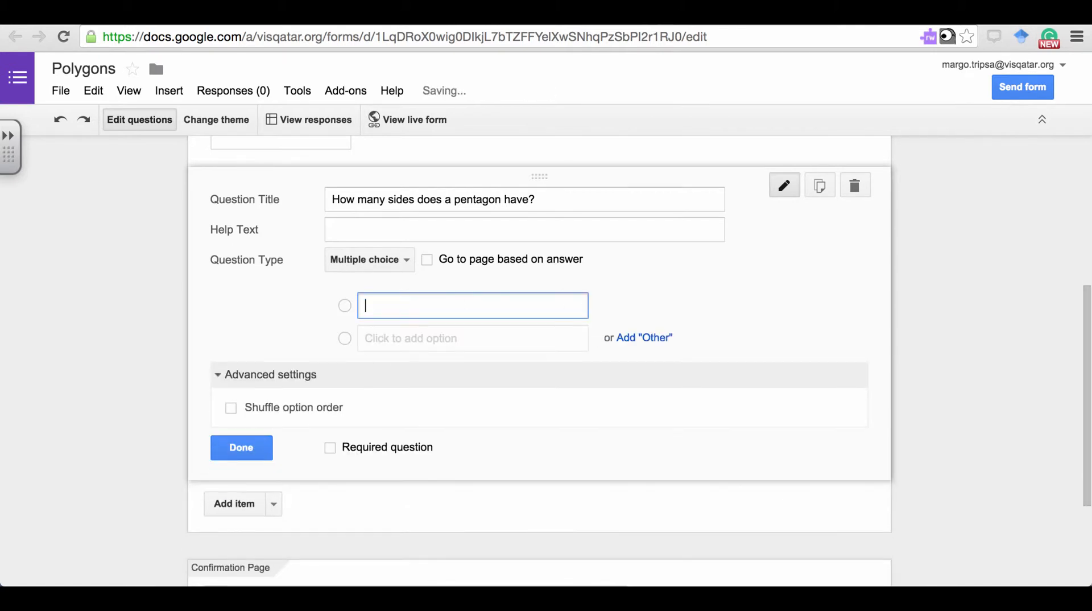
left_click(428, 341)
Paste the four answers copied from Notes as options and turn on Shuffle option order.
key("super+Tab")
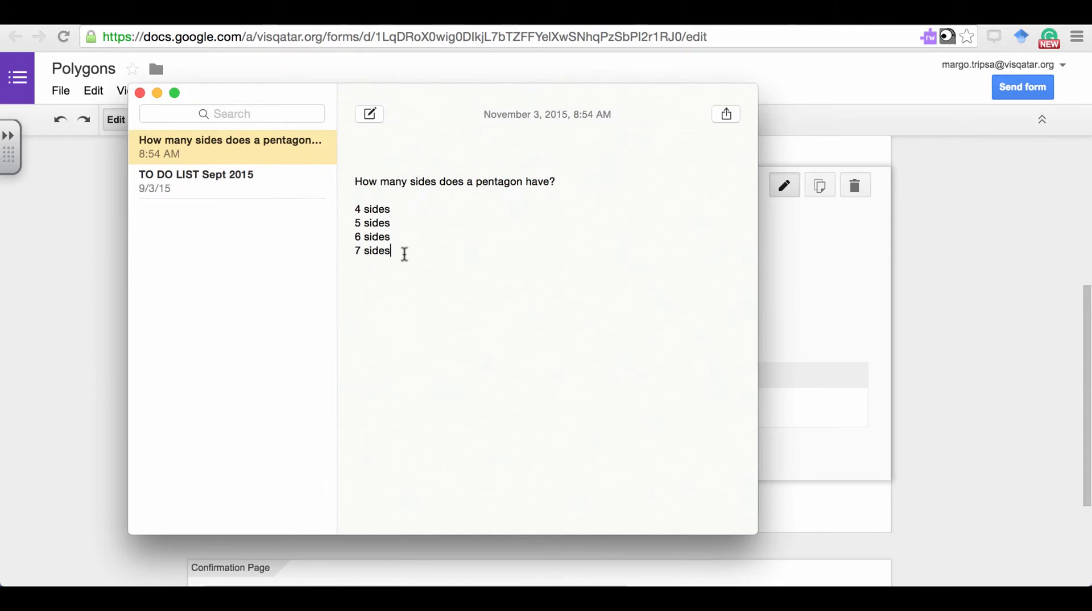
left_click_drag(402, 251, 356, 209)
right_click(364, 216)
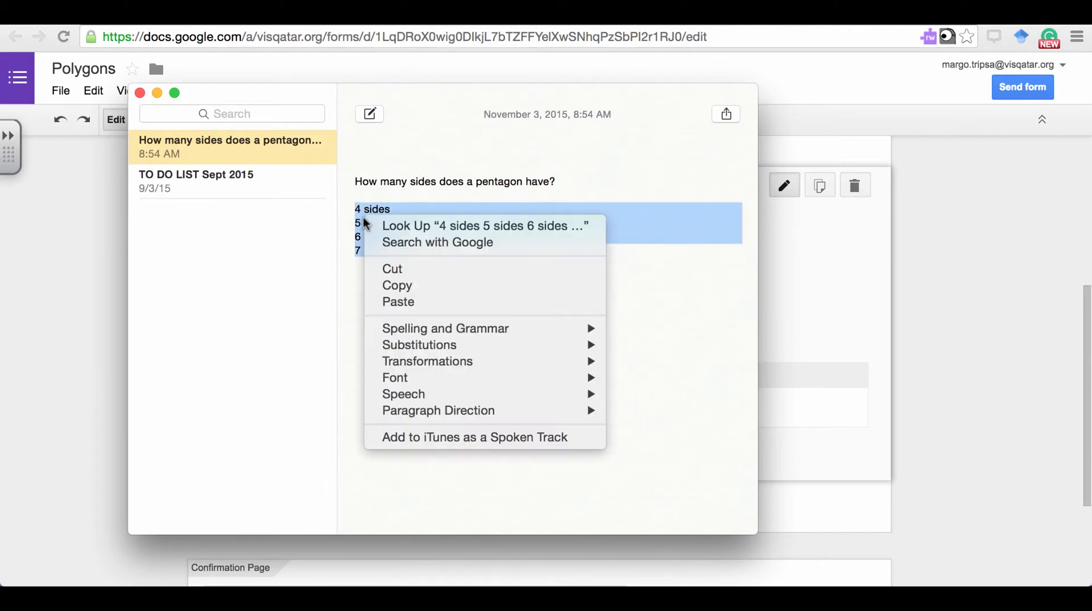
left_click(404, 285)
left_click(142, 93)
left_click(391, 298)
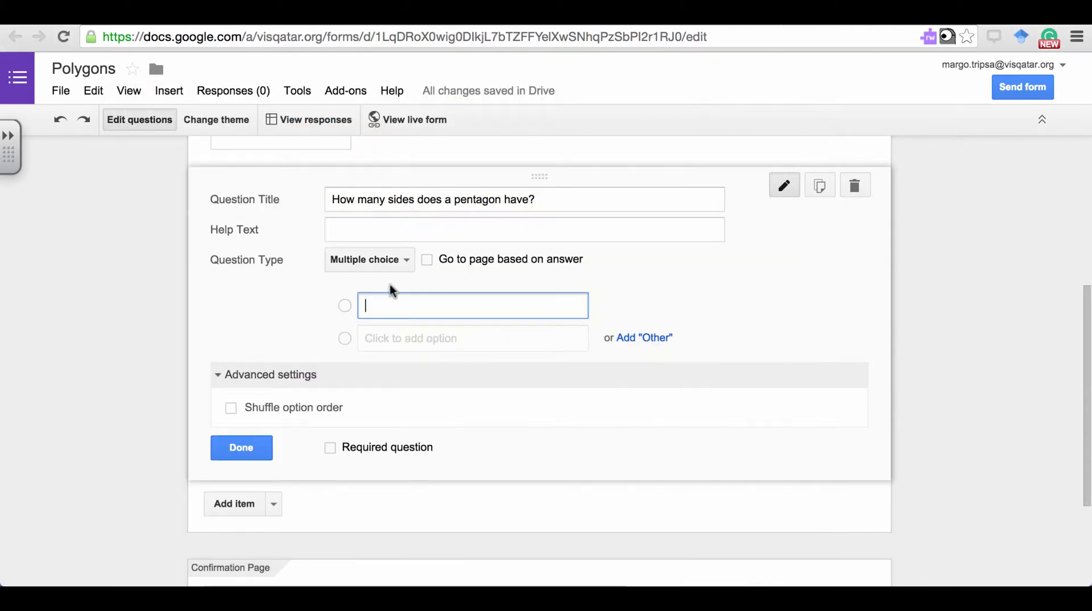
key("super+v")
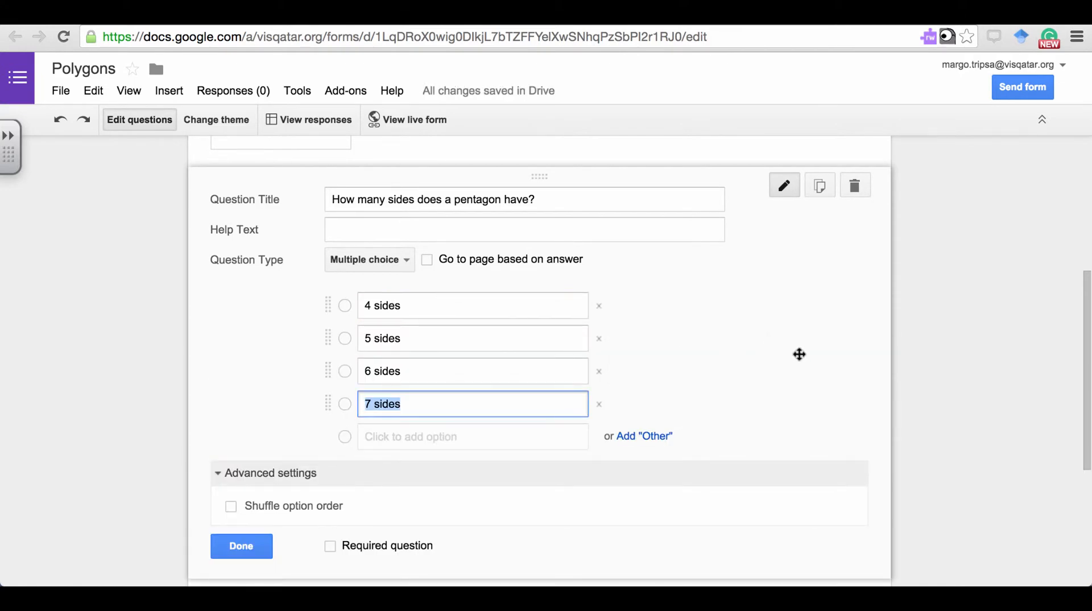
scroll(700, 344, "down", 2)
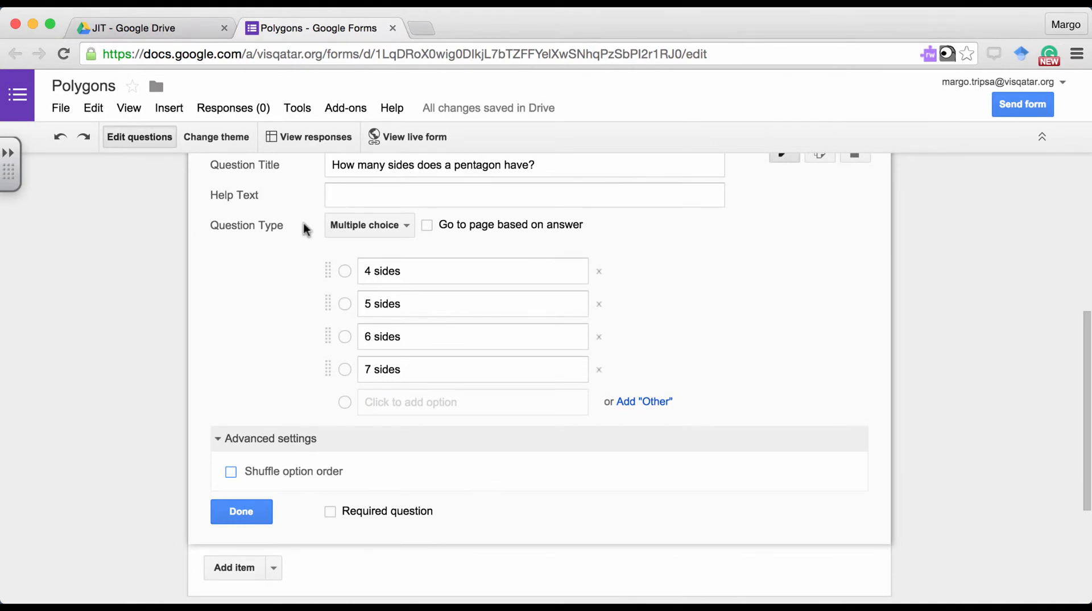
left_click(232, 472)
Add a new question below the pentagon question and set its type to Date.
left_click(249, 514)
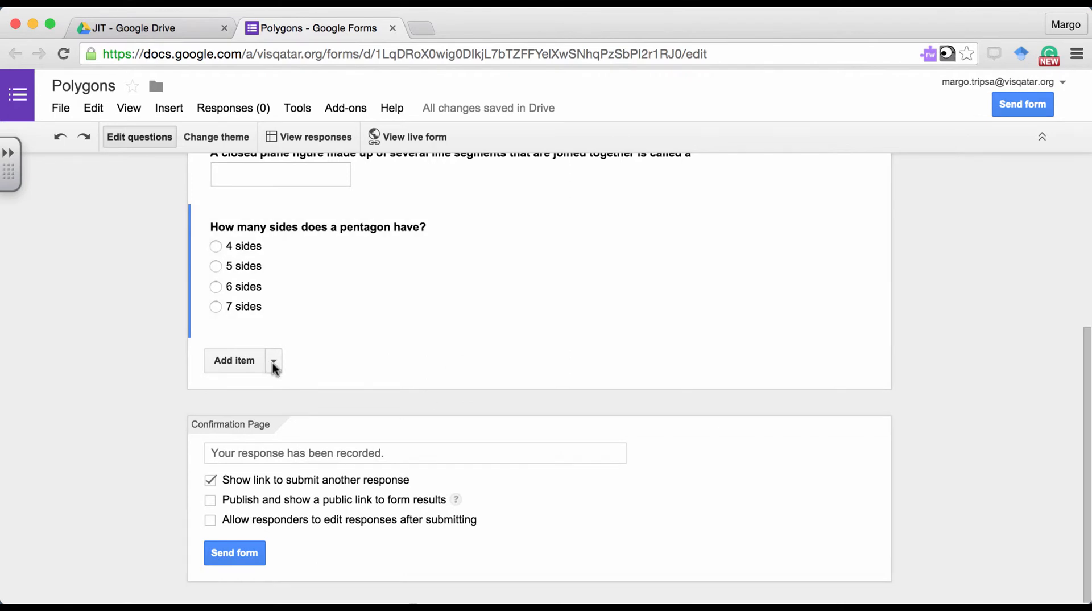
left_click(273, 364)
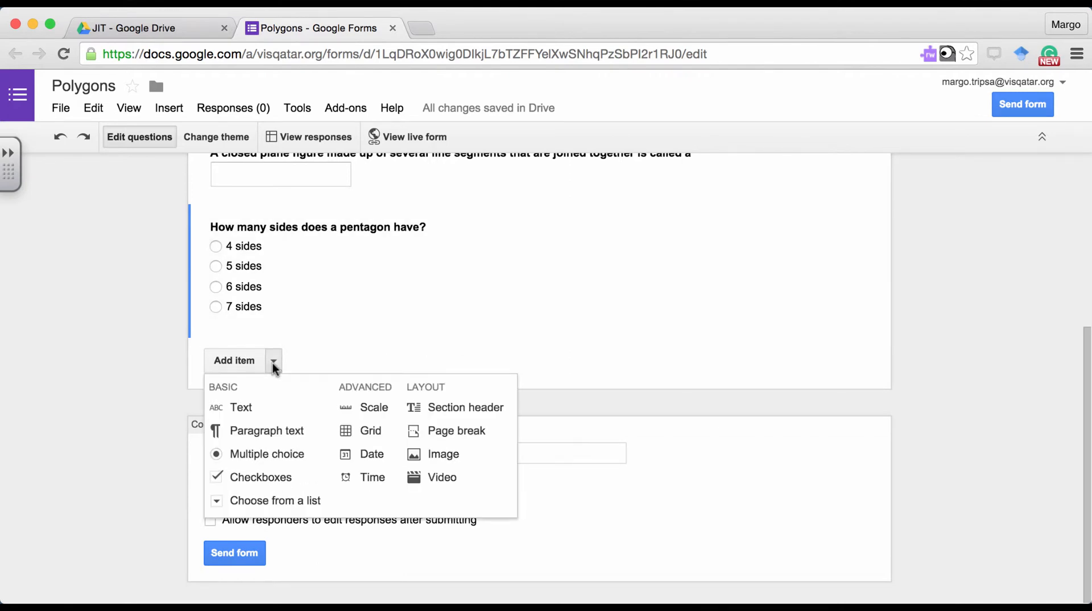
left_click(275, 500)
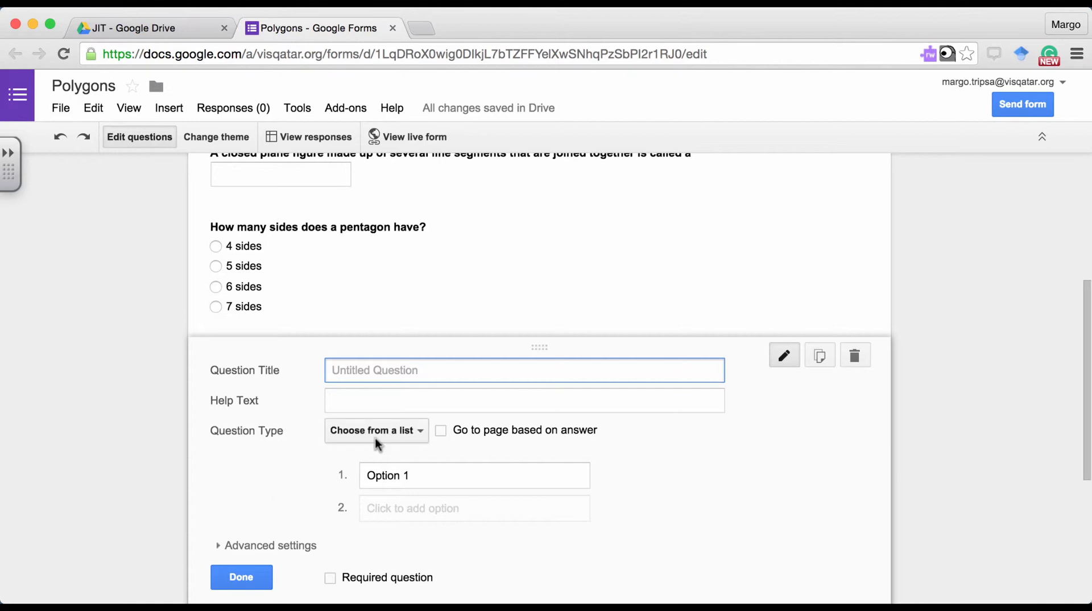
left_click(419, 432)
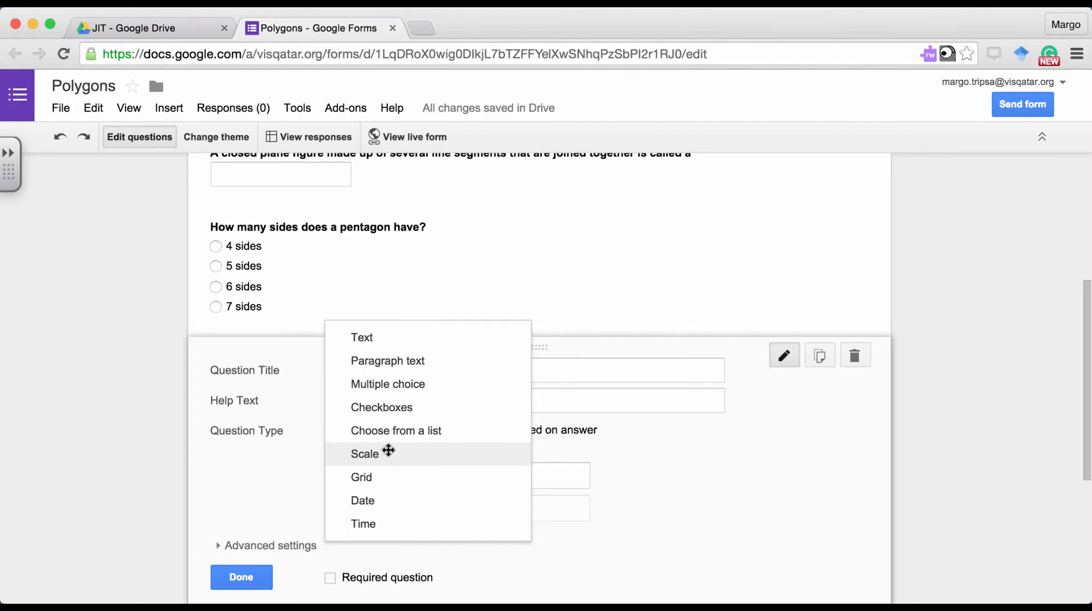
left_click(389, 453)
left_click(378, 434)
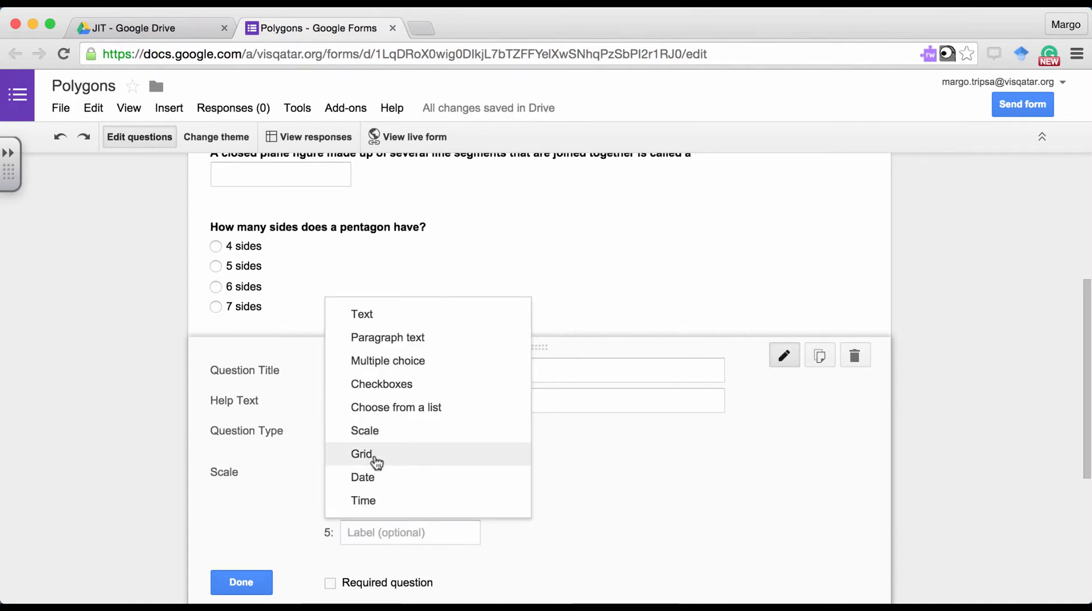
left_click(373, 456)
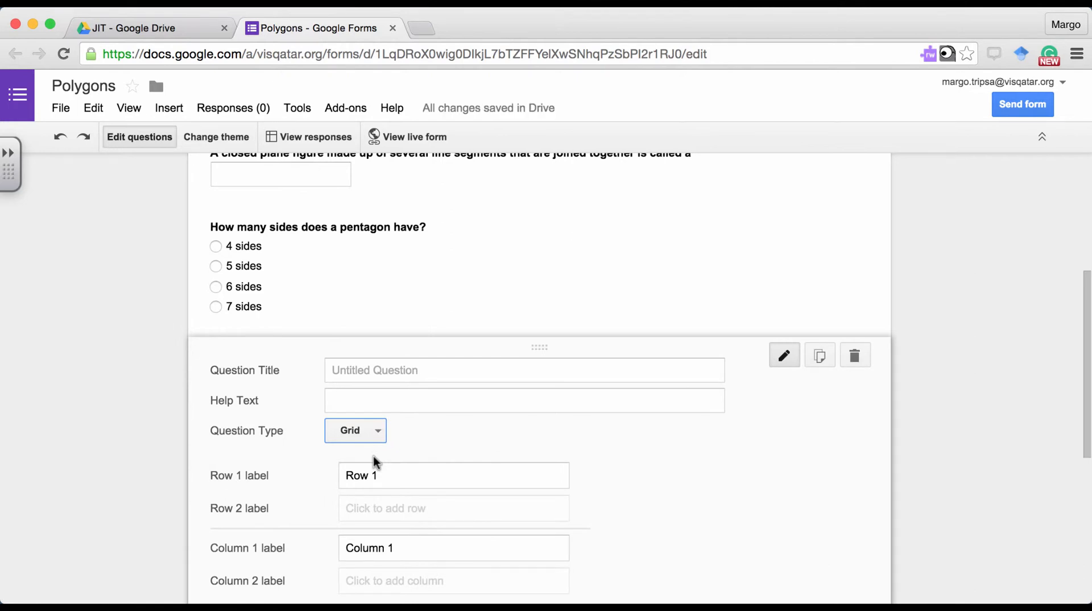
left_click(355, 430)
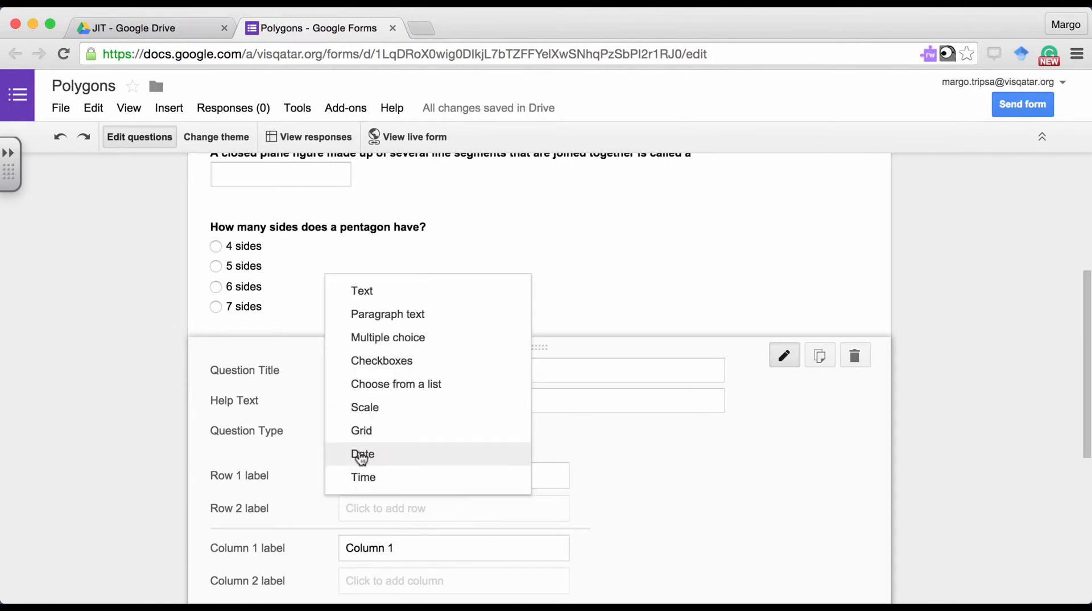
left_click(360, 451)
Keep Include year checked and leave Include time unchecked for the date question.
scroll(455, 455, "down", 2)
scroll(504, 459, "down", 1)
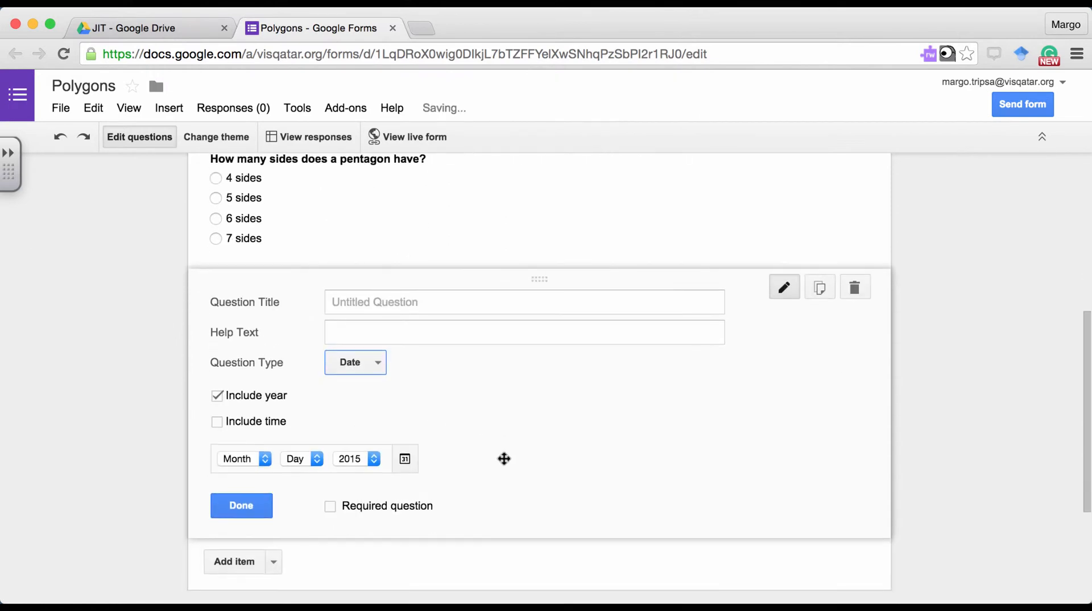
left_click(216, 423)
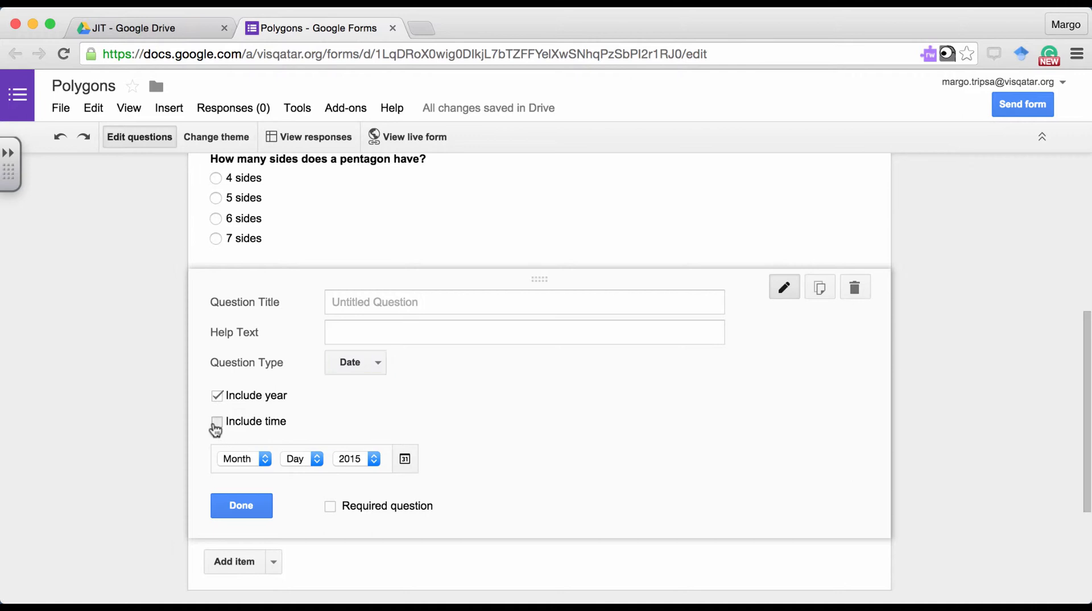
left_click(216, 425)
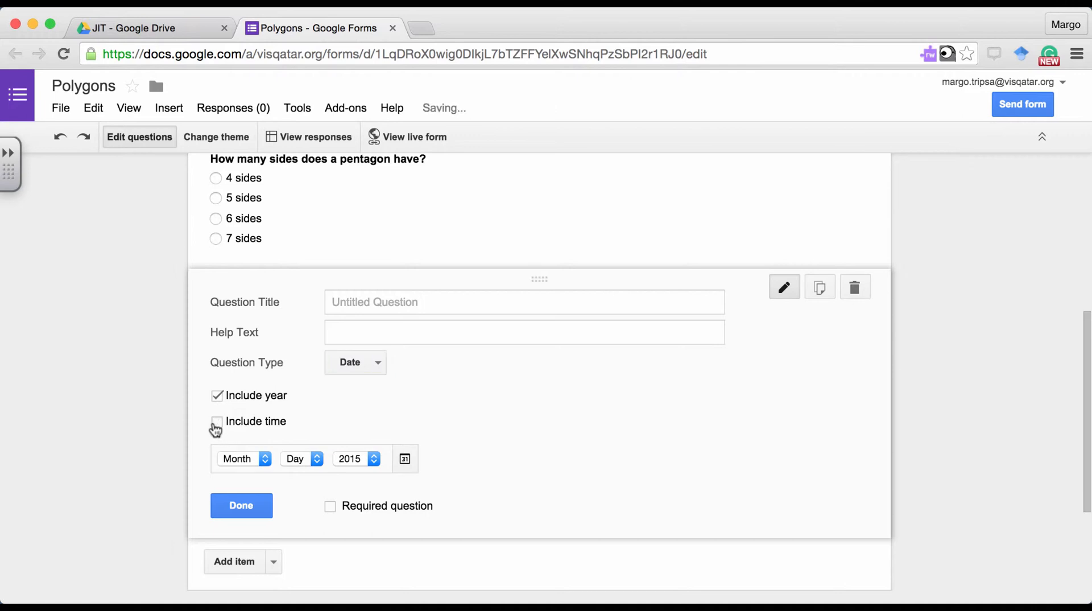
left_click(380, 358)
Change the extra question to Time, drag the closed-figure question card, and view the live form.
left_click(373, 388)
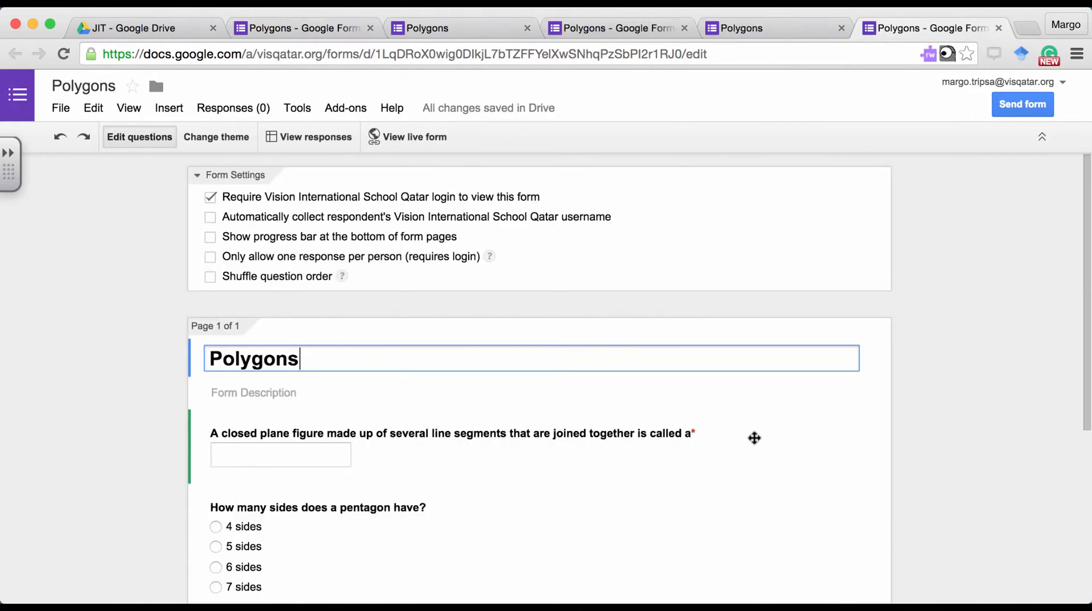
scroll(715, 479, "down", 3)
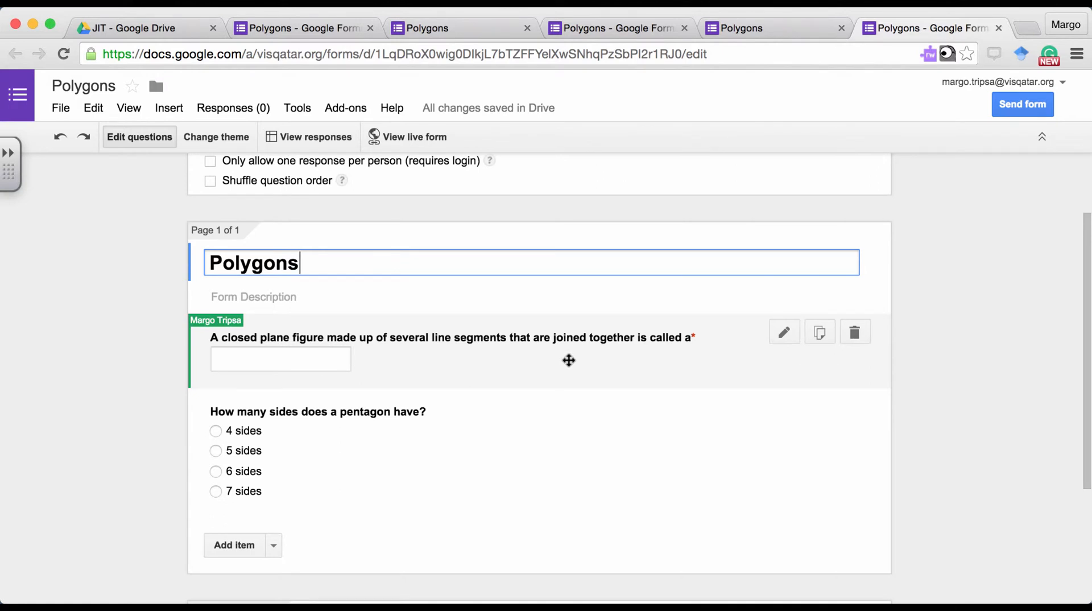
left_click_drag(568, 364, 524, 324)
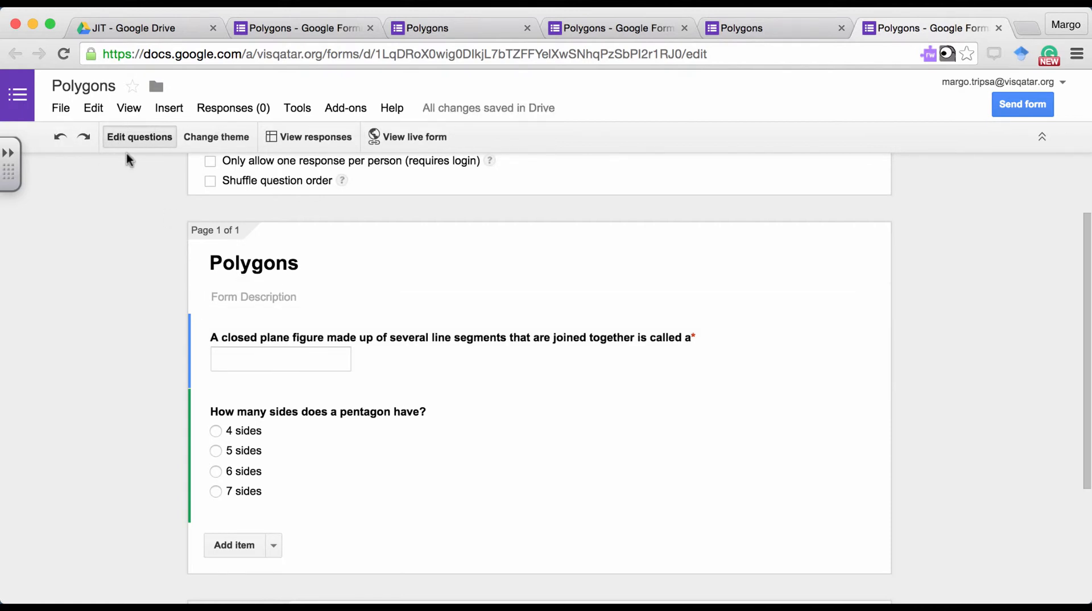
left_click(431, 139)
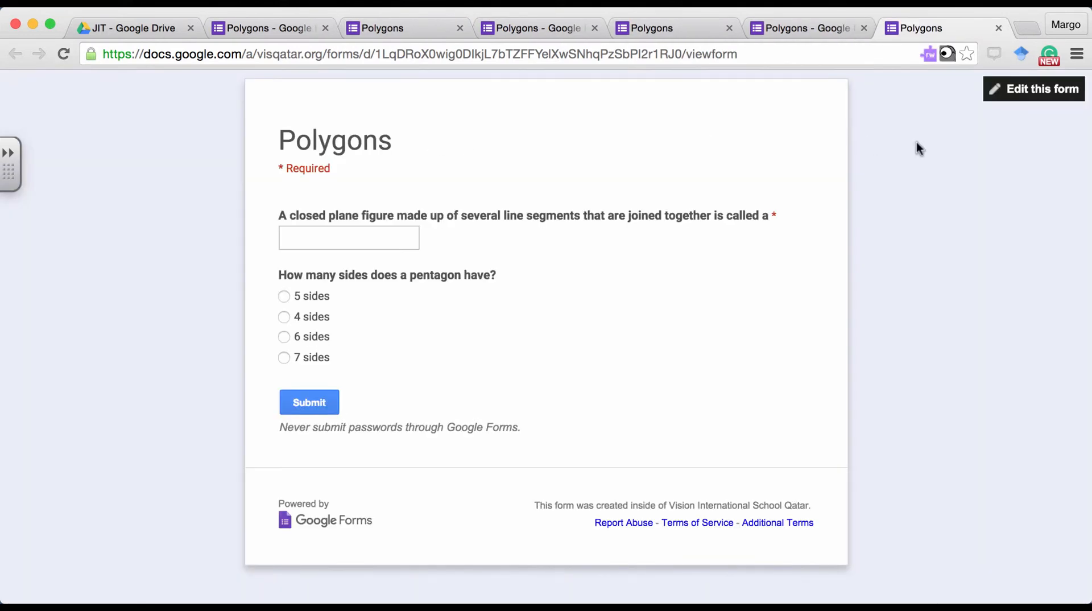
Return to the editor and apply the Birthday Cats theme to Polygons.
left_click(1035, 91)
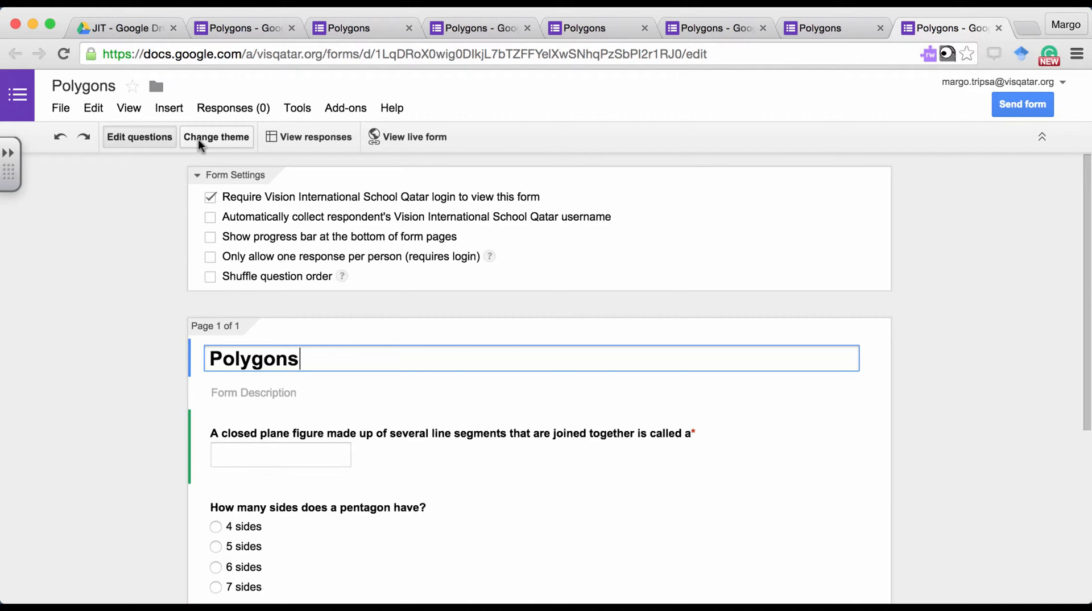
left_click(198, 139)
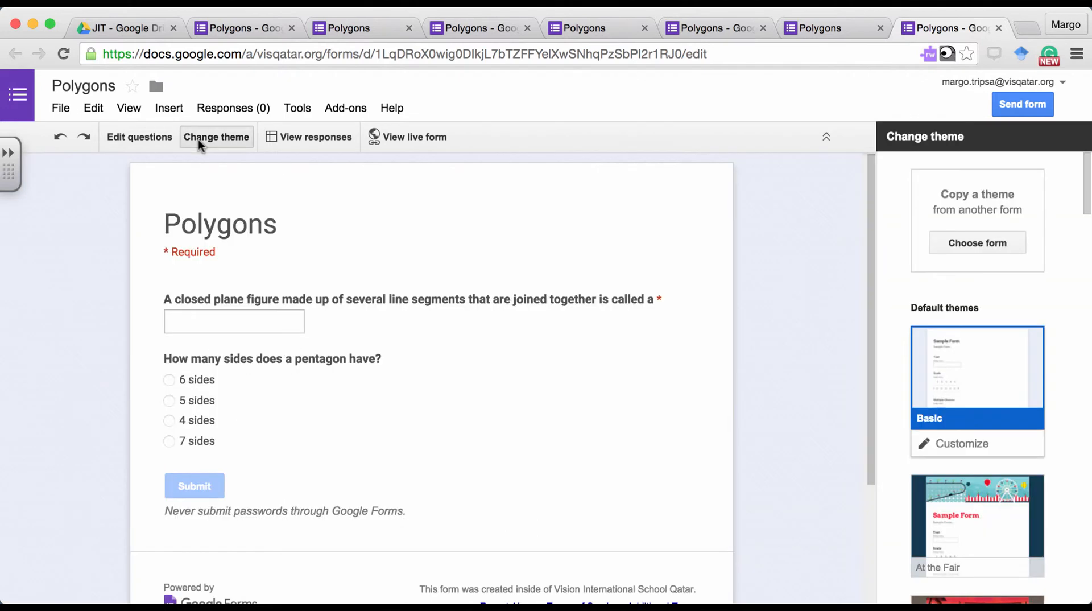
scroll(954, 456, "down", 7)
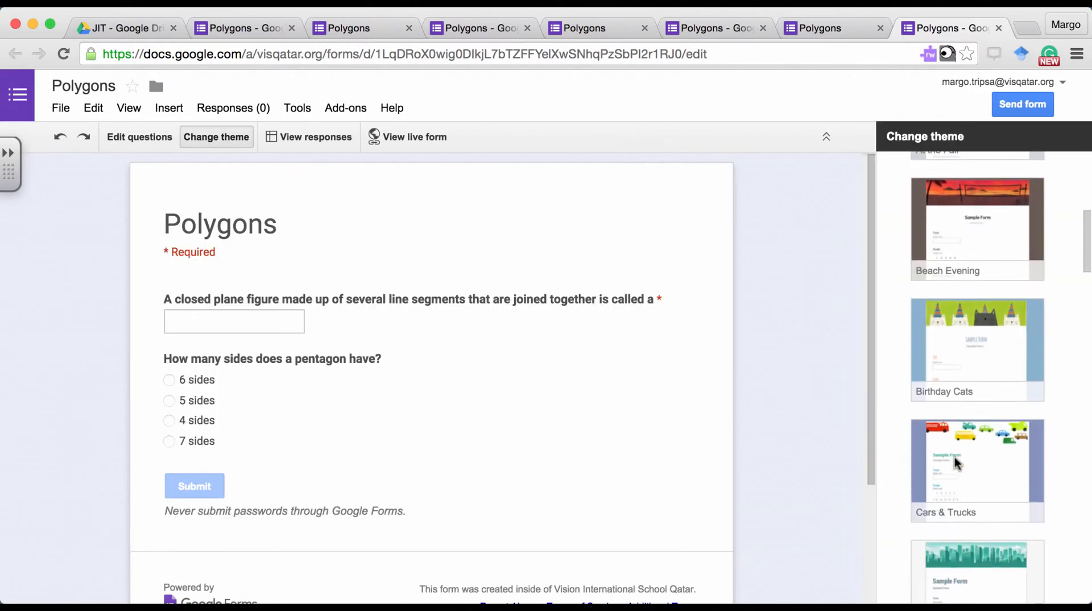
left_click(986, 347)
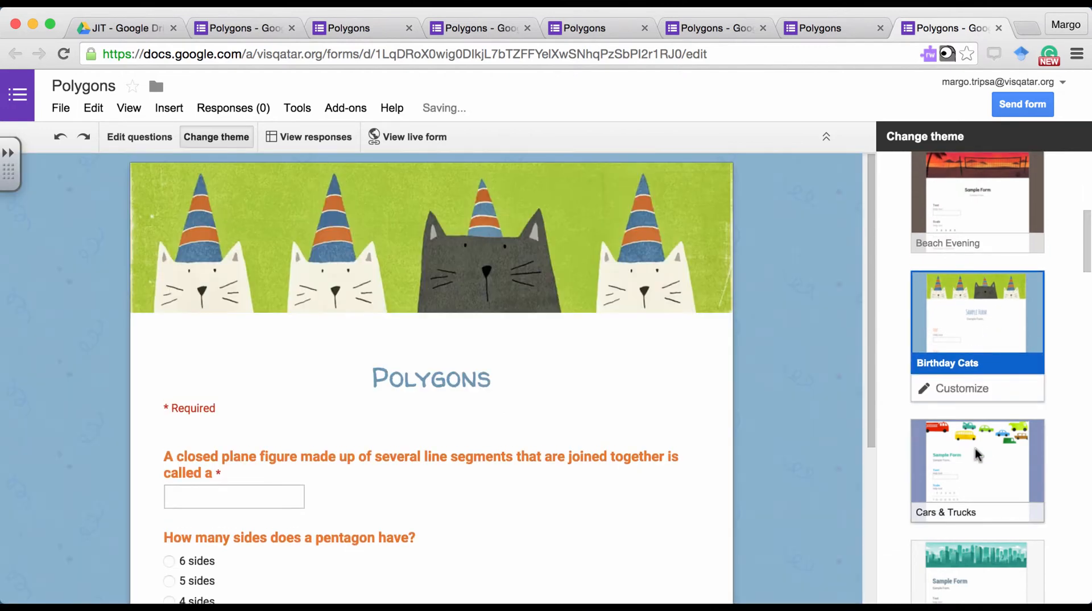
scroll(976, 453, "down", 10)
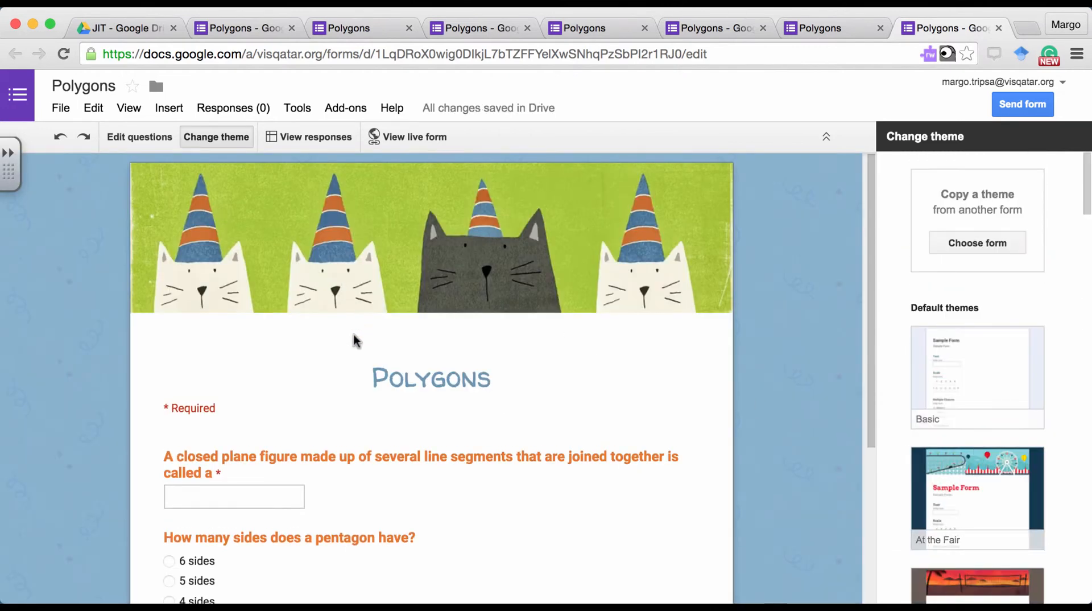
Preview the themed form live, then go back to the editor.
left_click(130, 141)
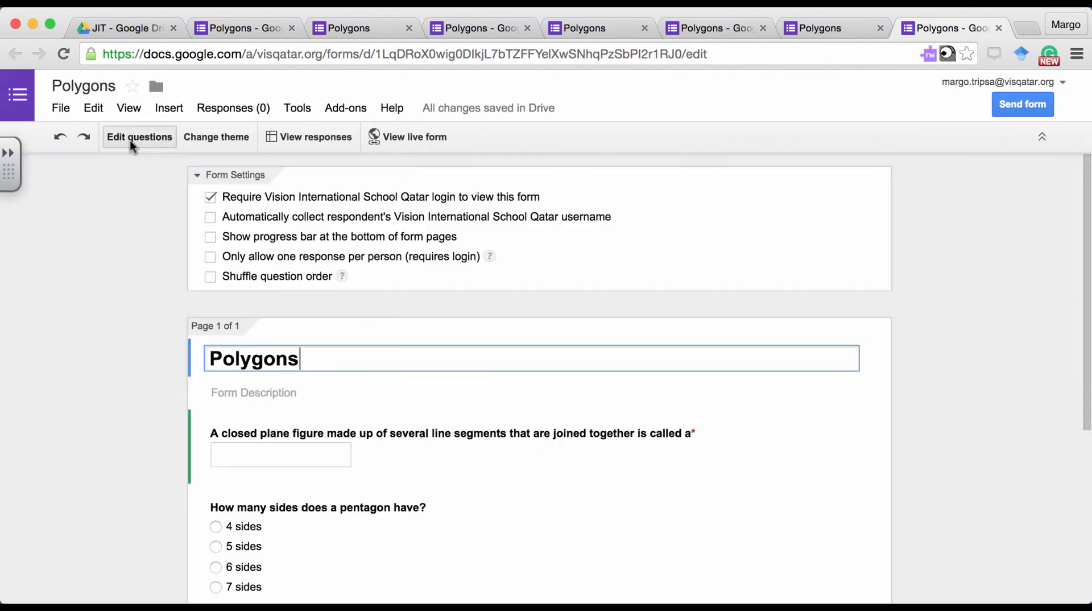
left_click(398, 137)
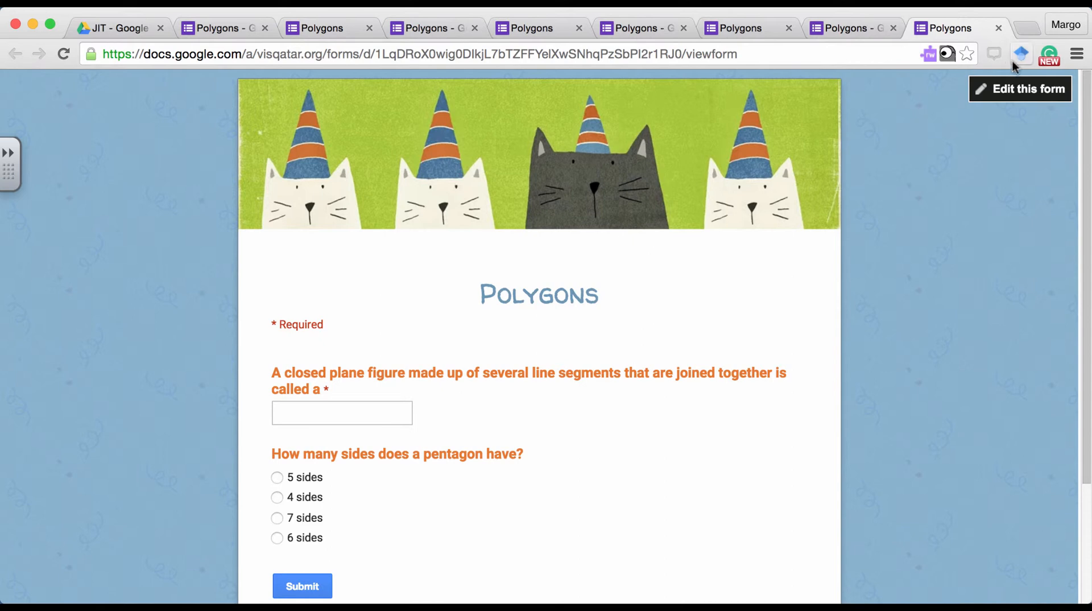
left_click(1005, 97)
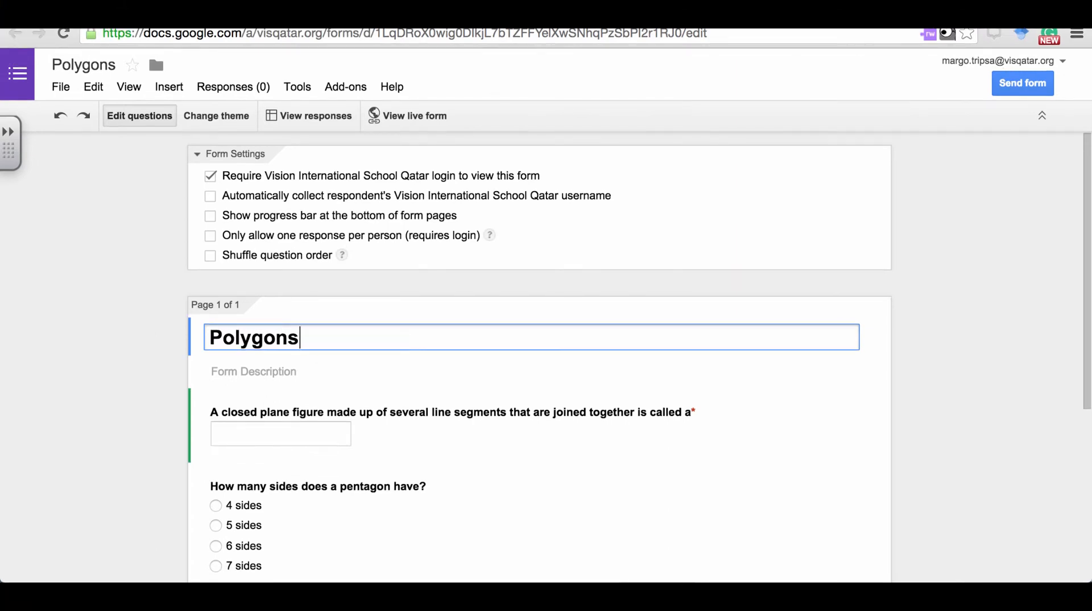
Email the Polygons form to the colleague's school address chosen from the suggestions.
left_click(1033, 91)
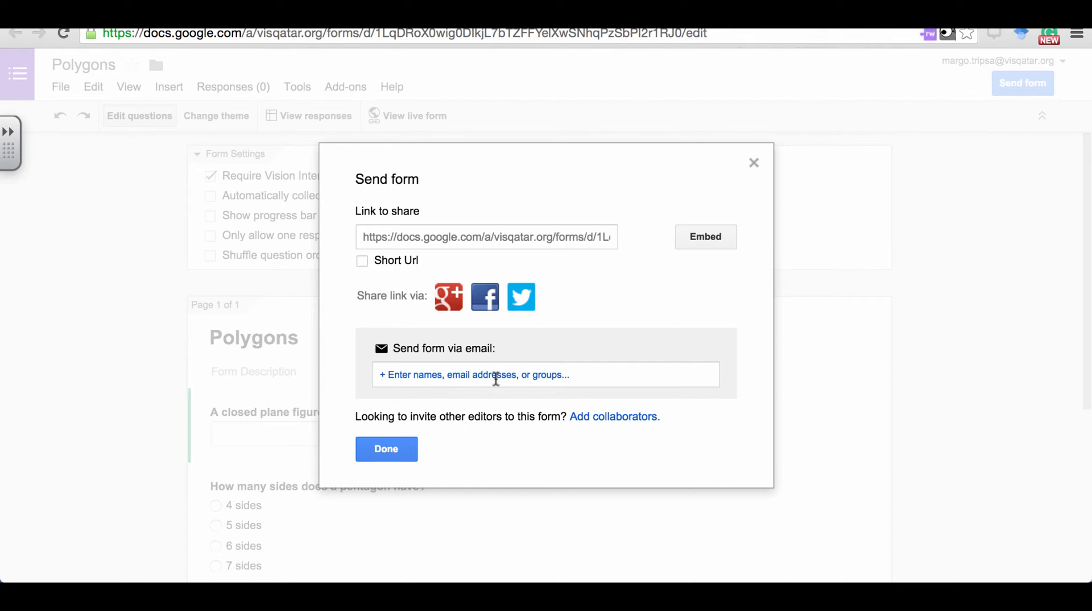
left_click(441, 232)
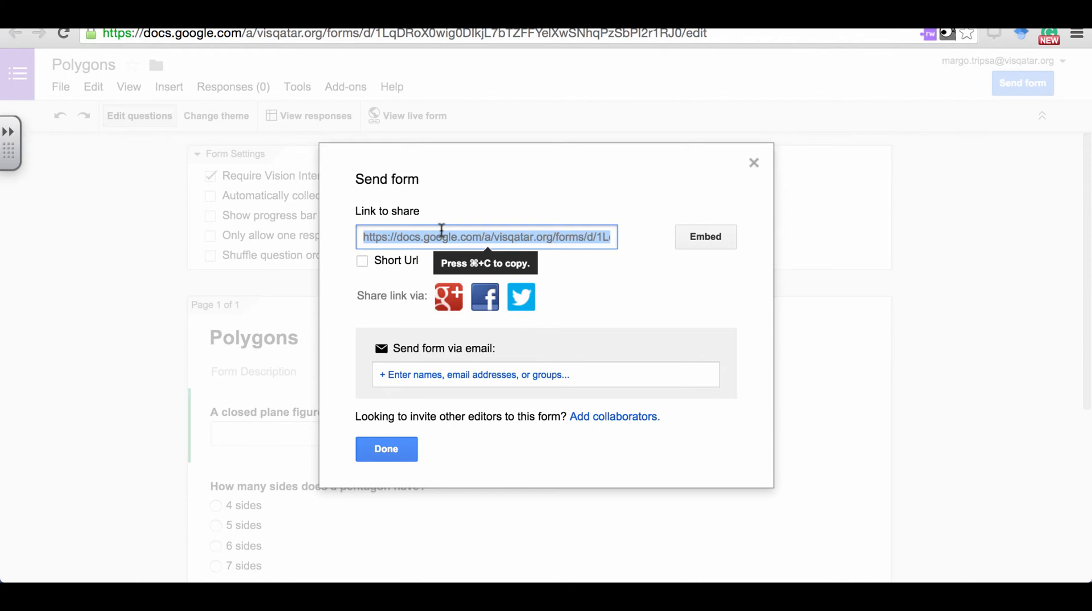
left_click(422, 374)
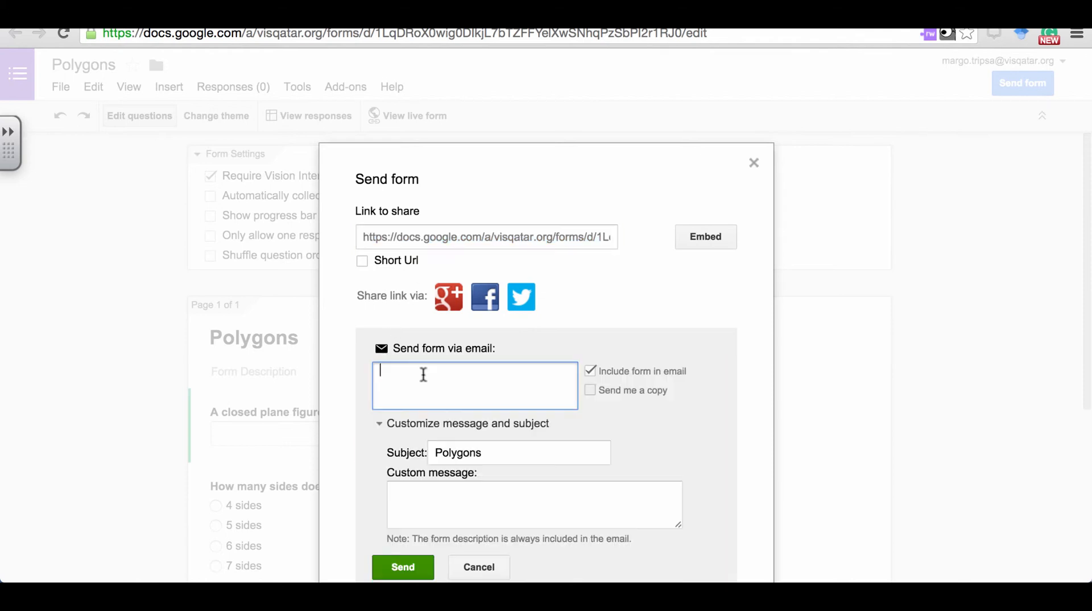
type("cosmin")
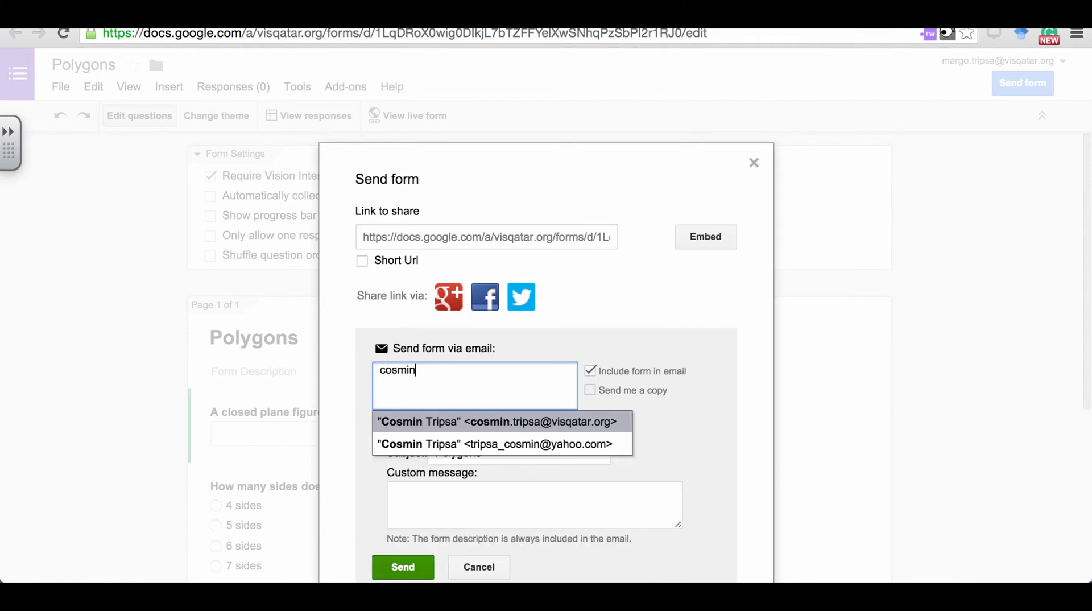
left_click(506, 423)
left_click(431, 501)
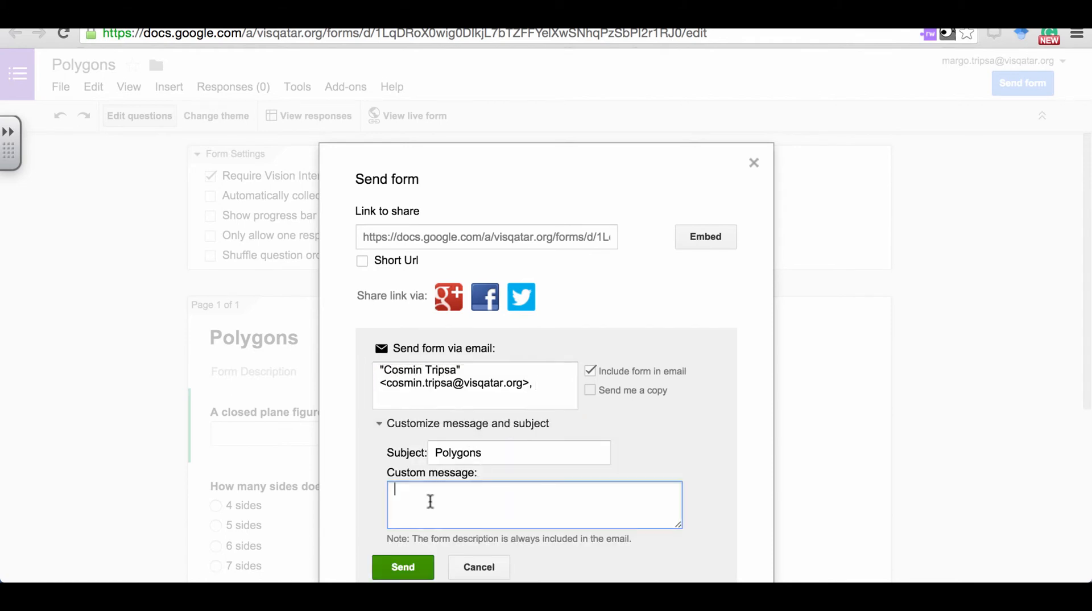
left_click(402, 568)
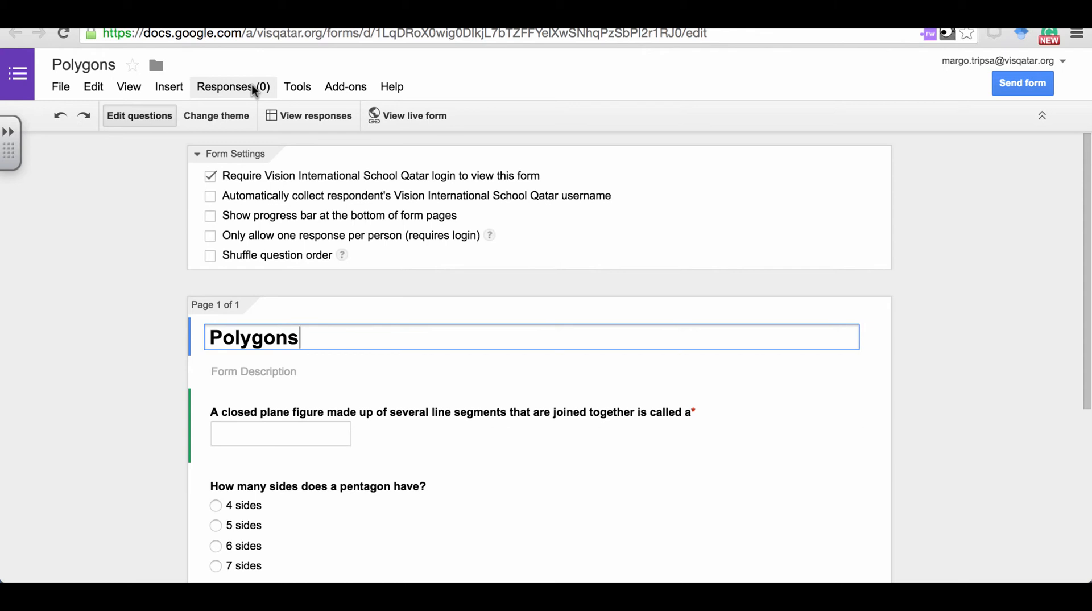
Load the linked 'Polygons (Responses)' spreadsheet in a new tab, then return to the Polygons form editor.
left_click(302, 119)
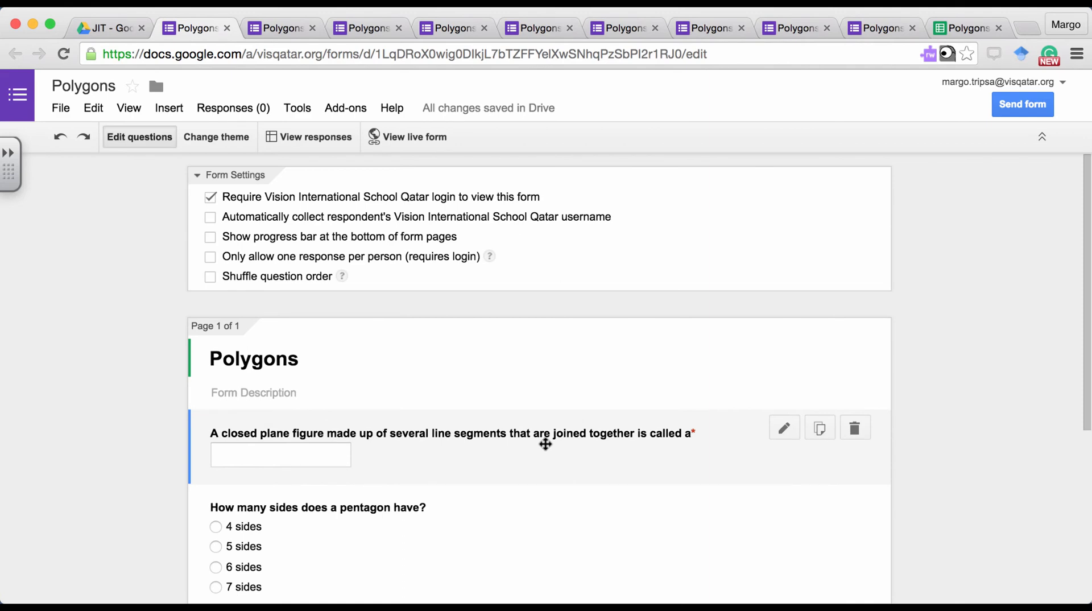
scroll(353, 251, "down", 5)
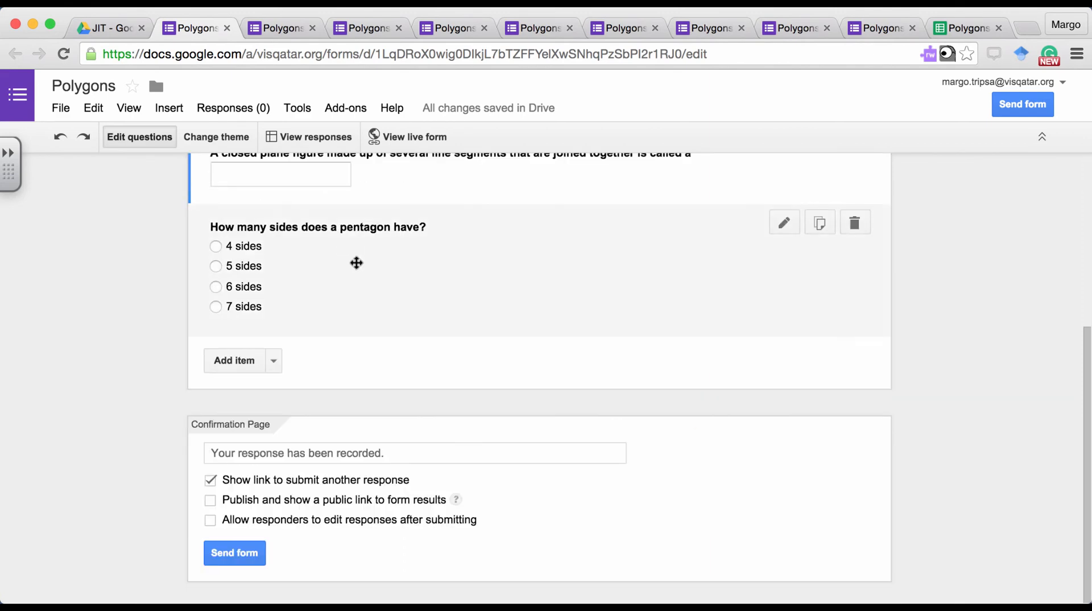
scroll(404, 309, "up", 5)
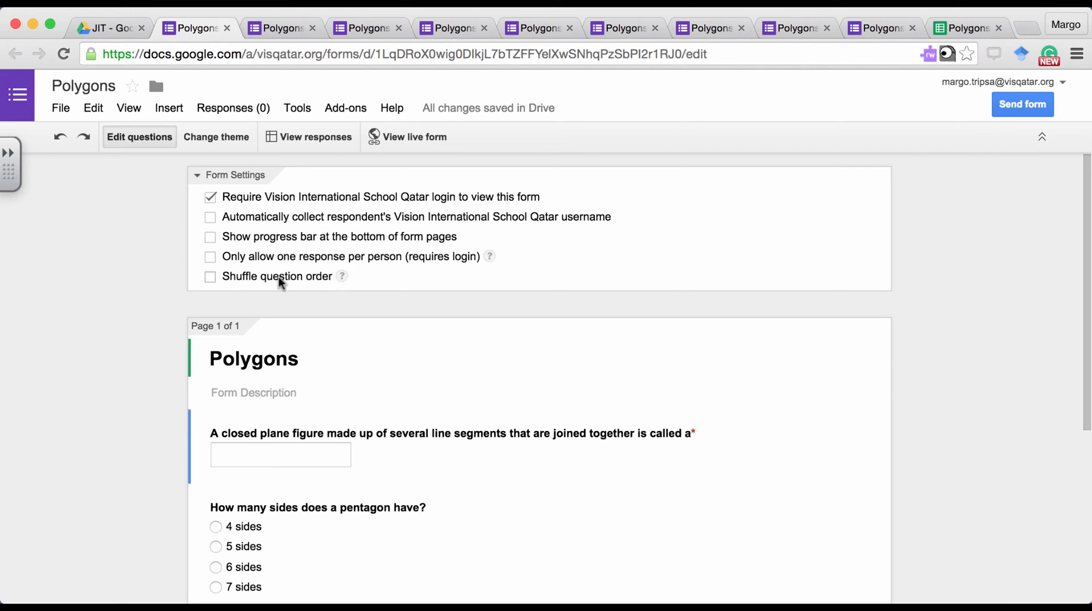
Enable 'Automatically collect respondent's username' in Form Settings, leaving Shuffle question order unchecked.
left_click(211, 218)
left_click(211, 218)
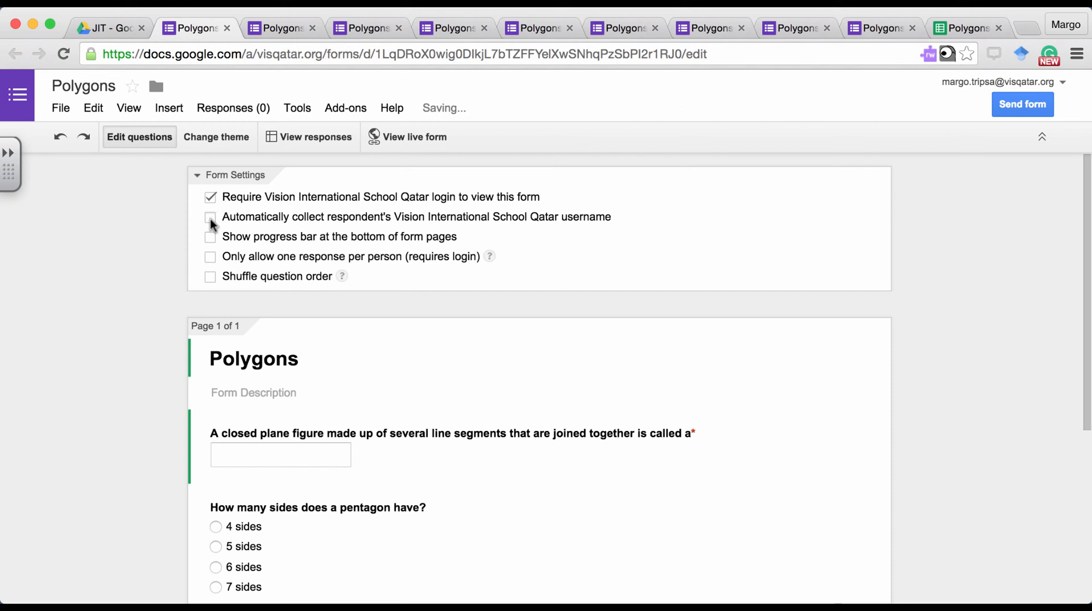
left_click(210, 219)
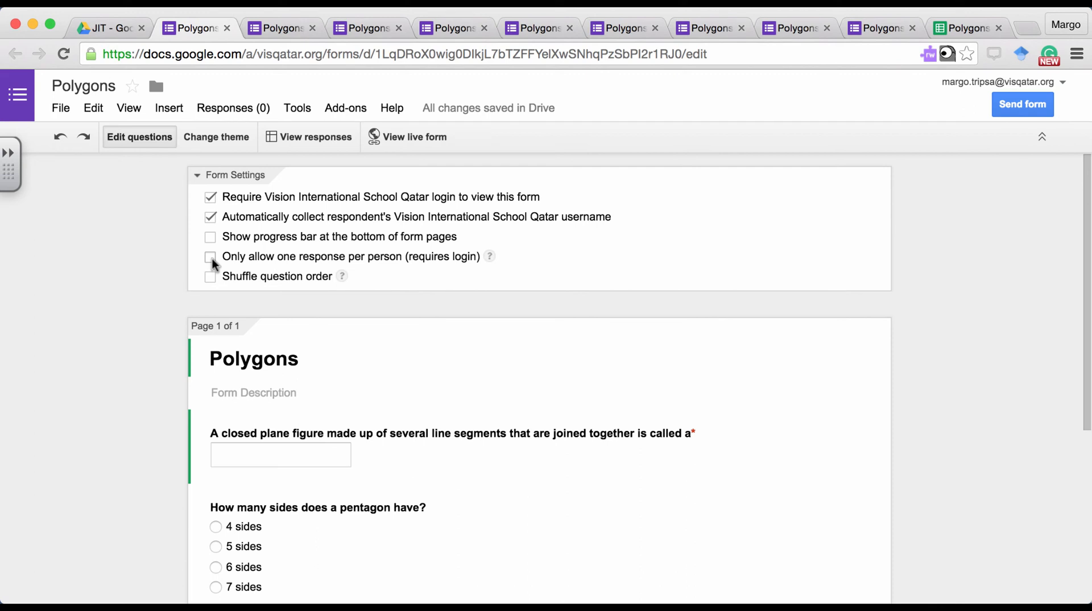
left_click(210, 276)
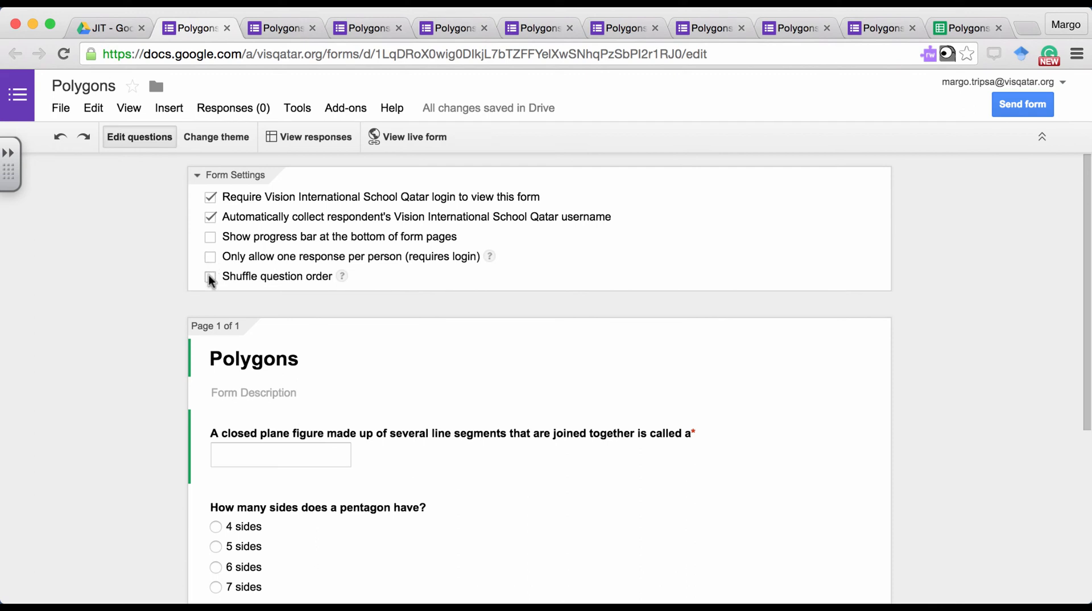